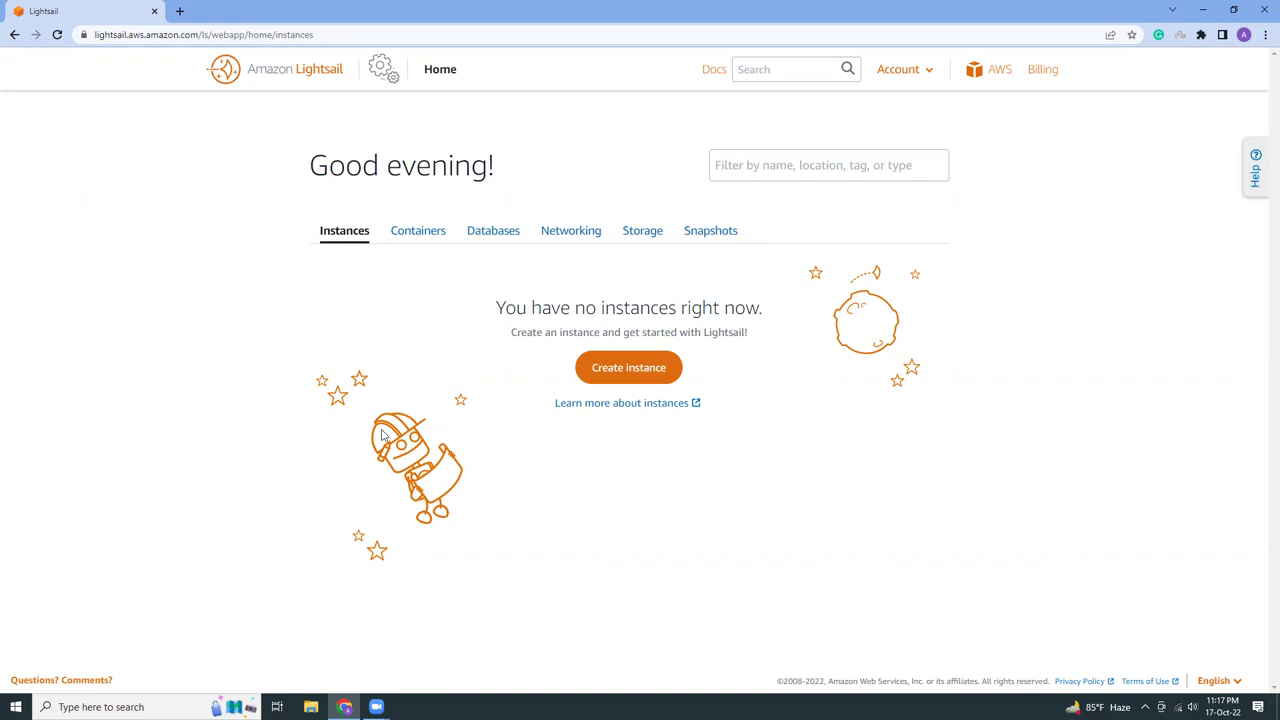
Open a second browser tab and load the saved EC2 instances bookmark
{"action": "left_click", "coordinate": [179, 12]}
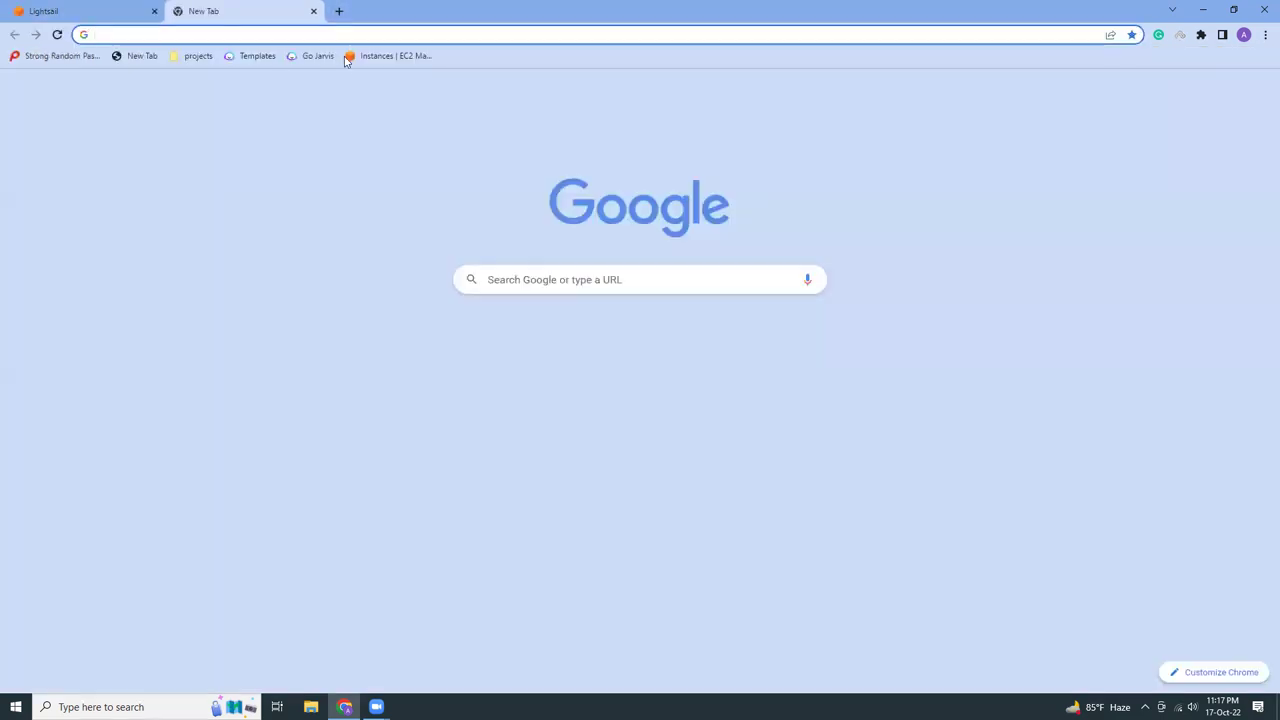
{"action": "left_click", "coordinate": [352, 56]}
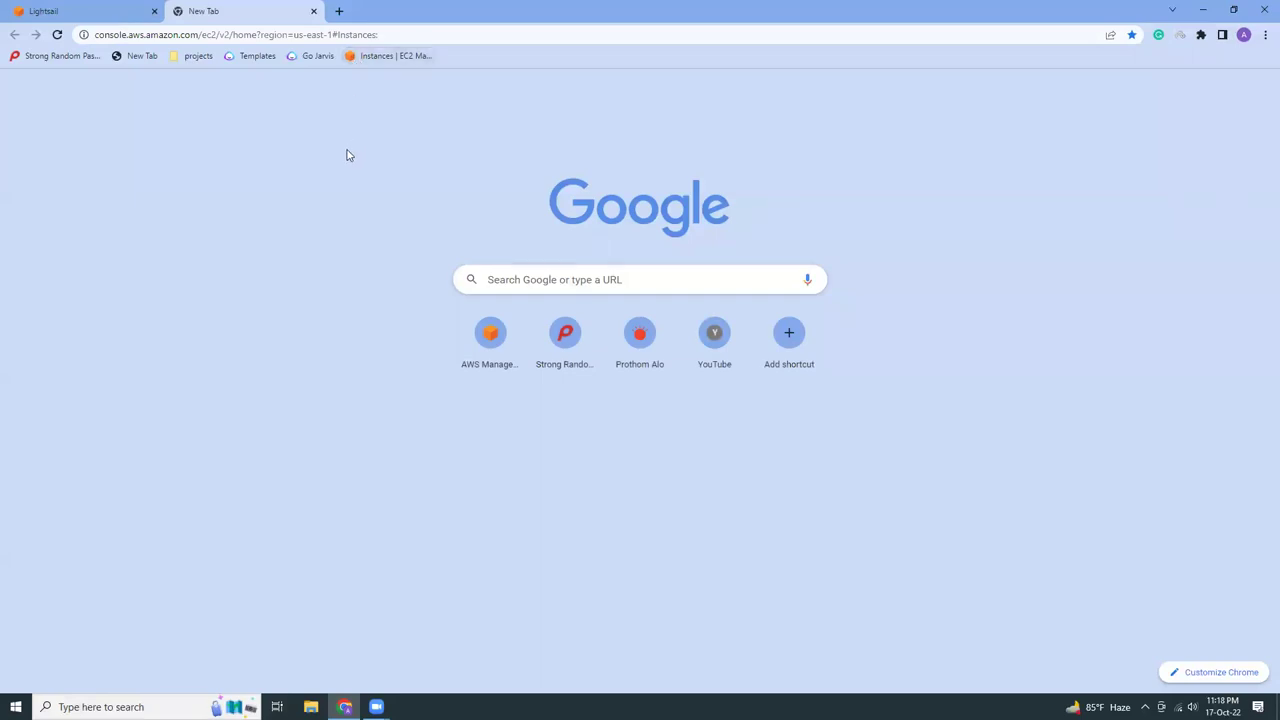
Search the AWS console for 'lightsail' and open the Lightsail service home page
{"action": "left_click", "coordinate": [131, 8]}
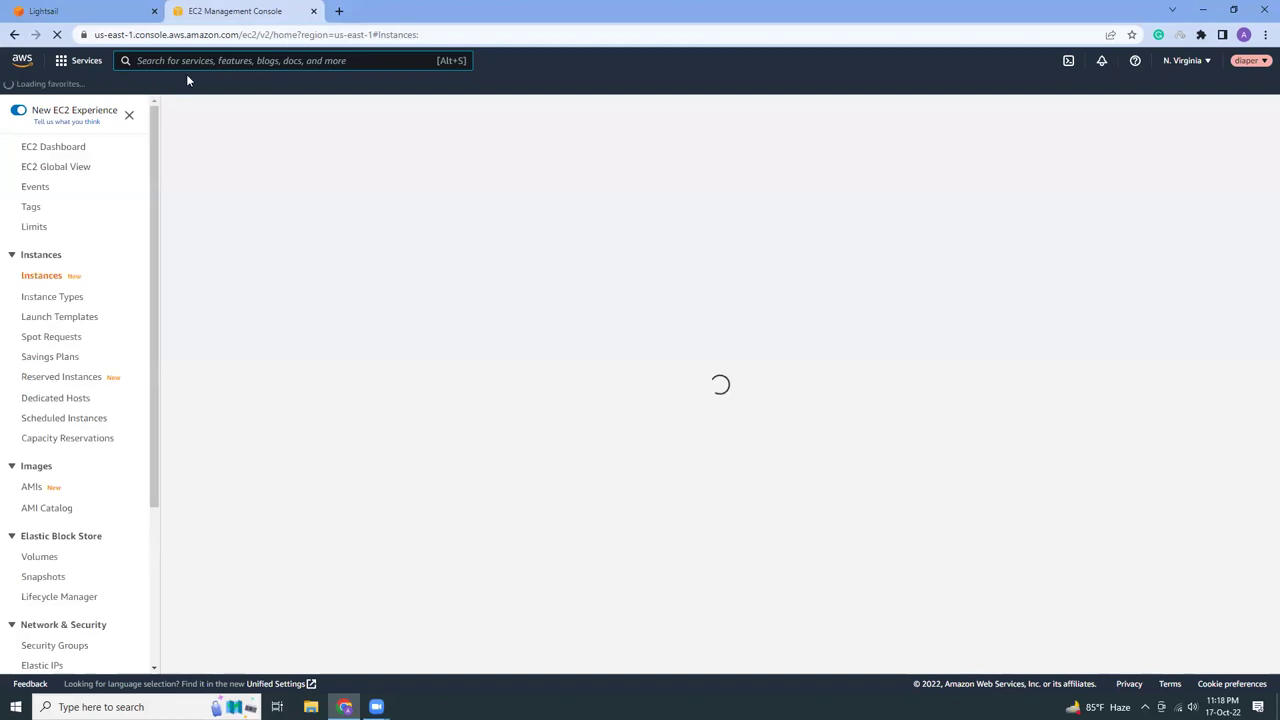
{"action": "type", "text": "lightsail"}
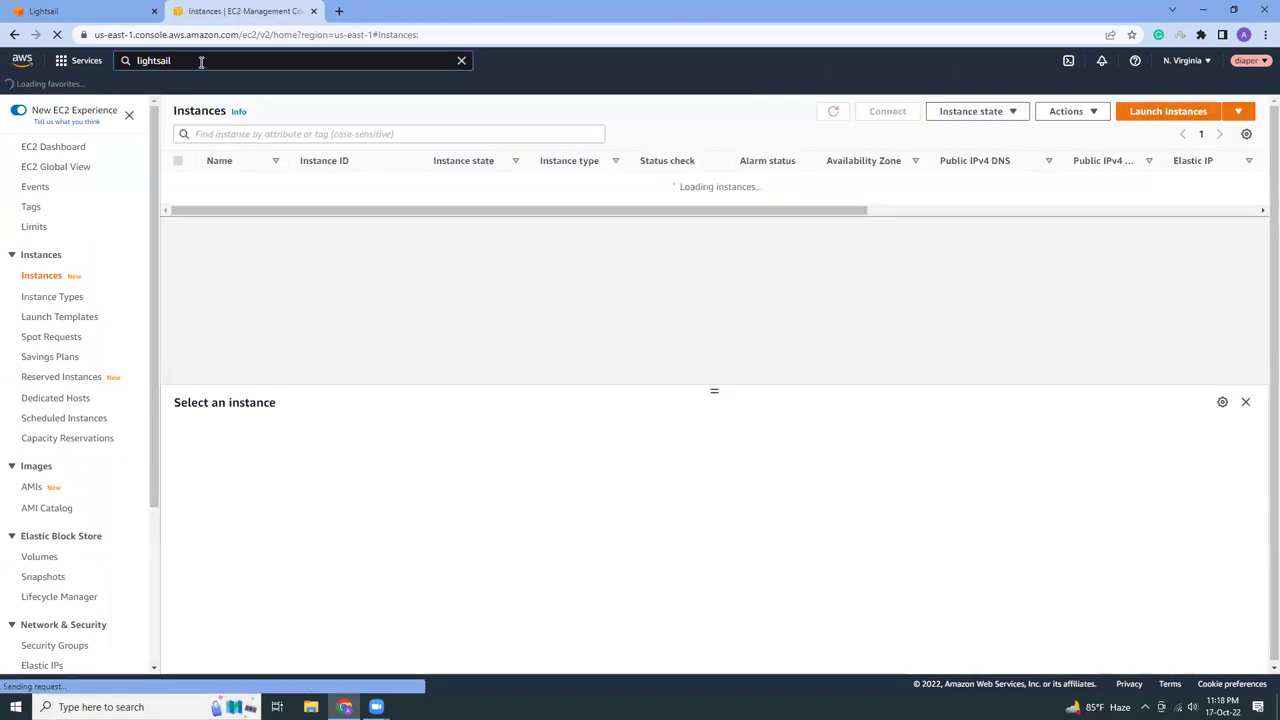
{"action": "left_click", "coordinate": [201, 62]}
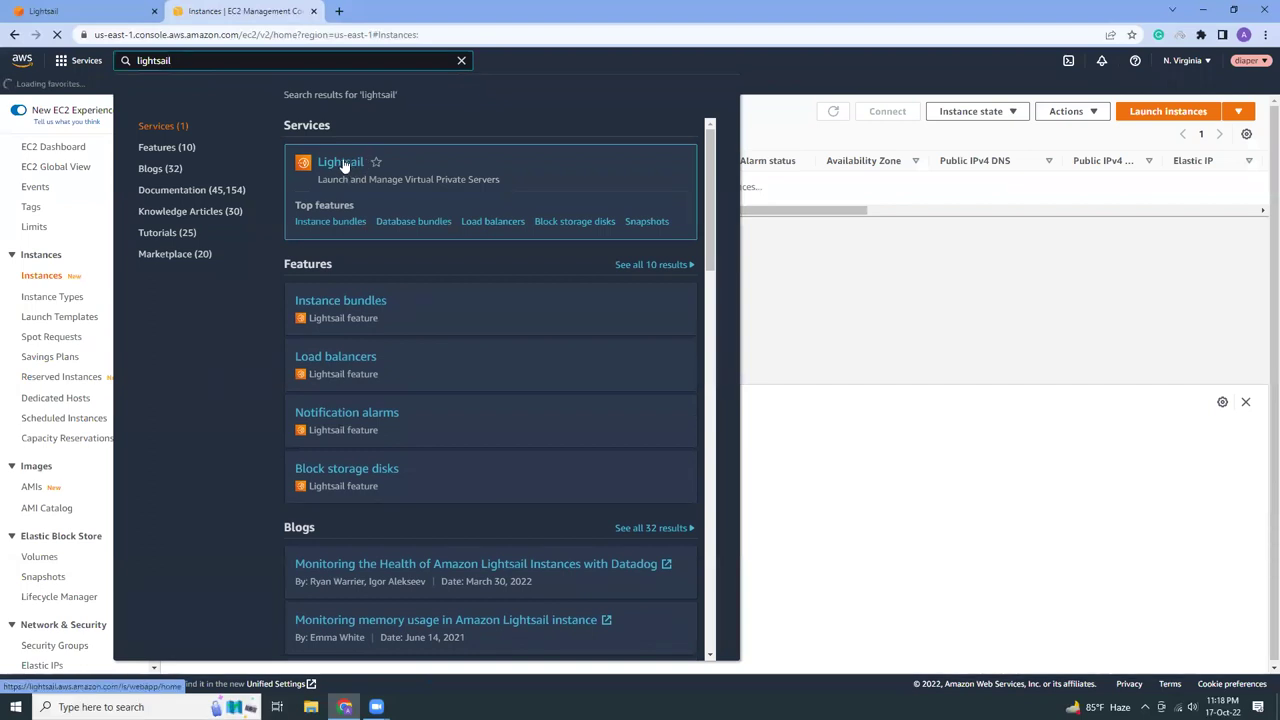
{"action": "left_click", "coordinate": [343, 165]}
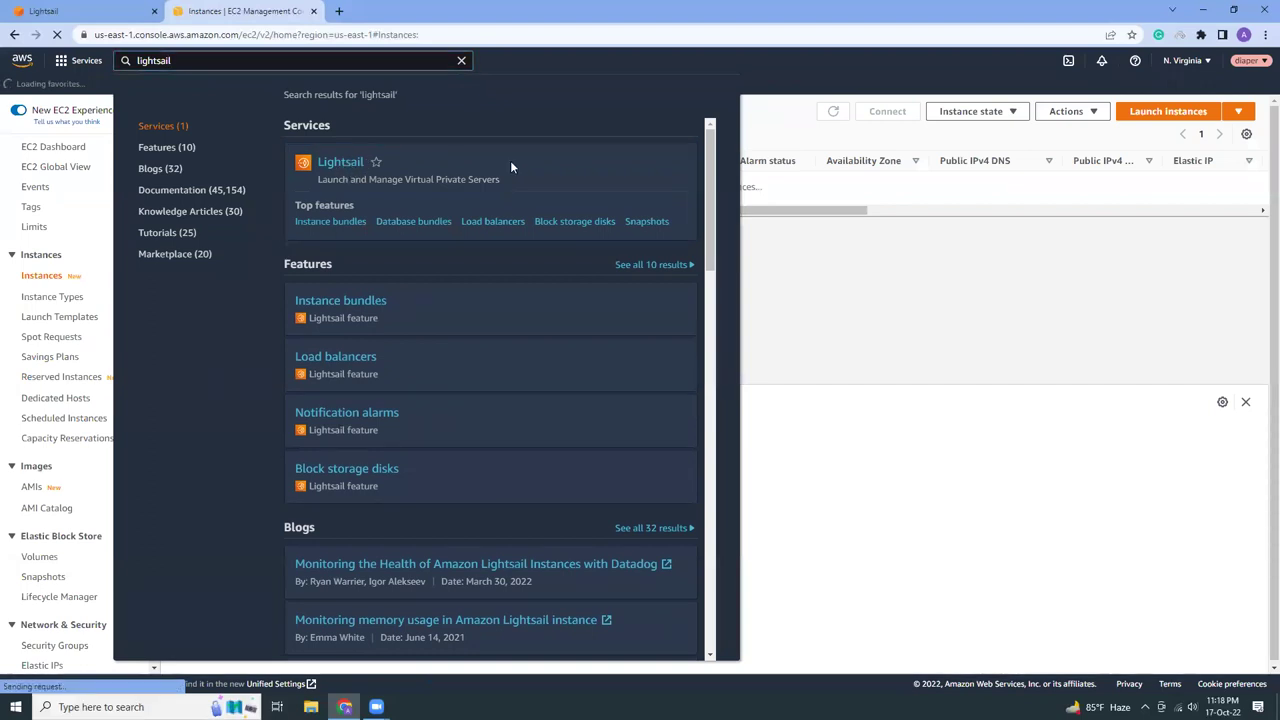
{"action": "left_click", "coordinate": [83, 10]}
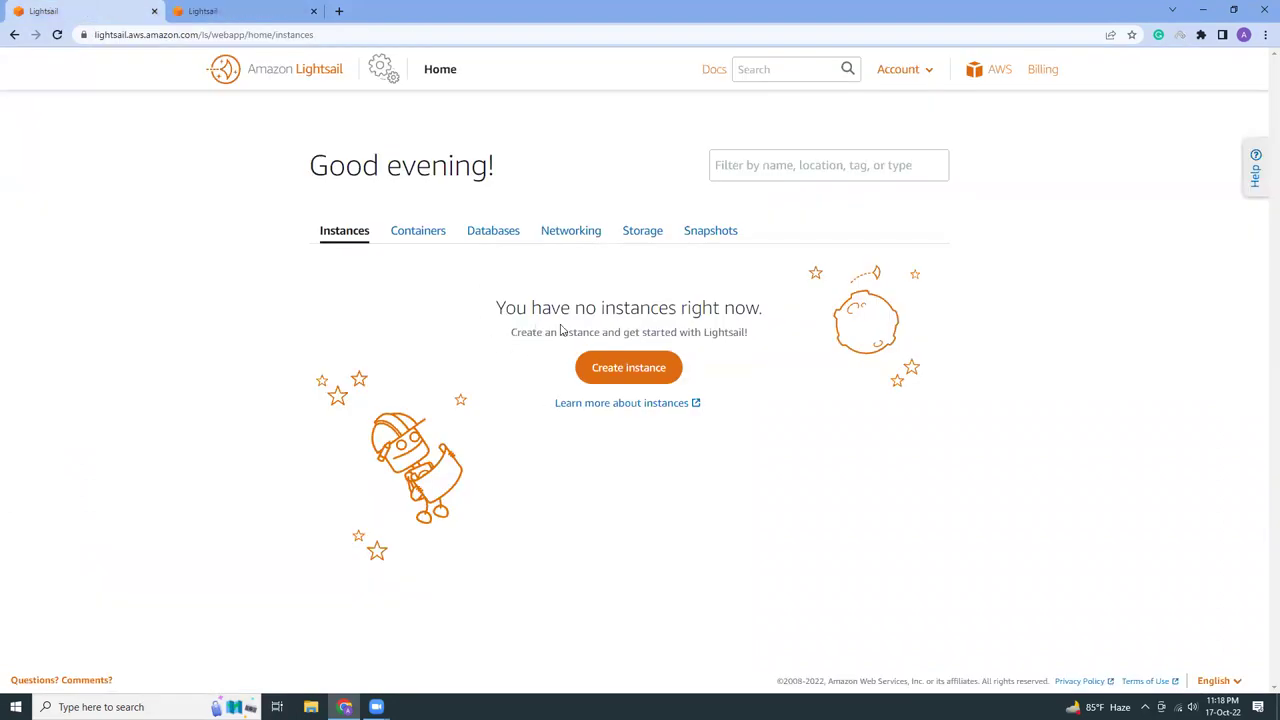
Begin a new Lightsail instance and review regions, keeping Singapore (ap-southeast-1), Zone A
{"action": "left_click", "coordinate": [597, 368]}
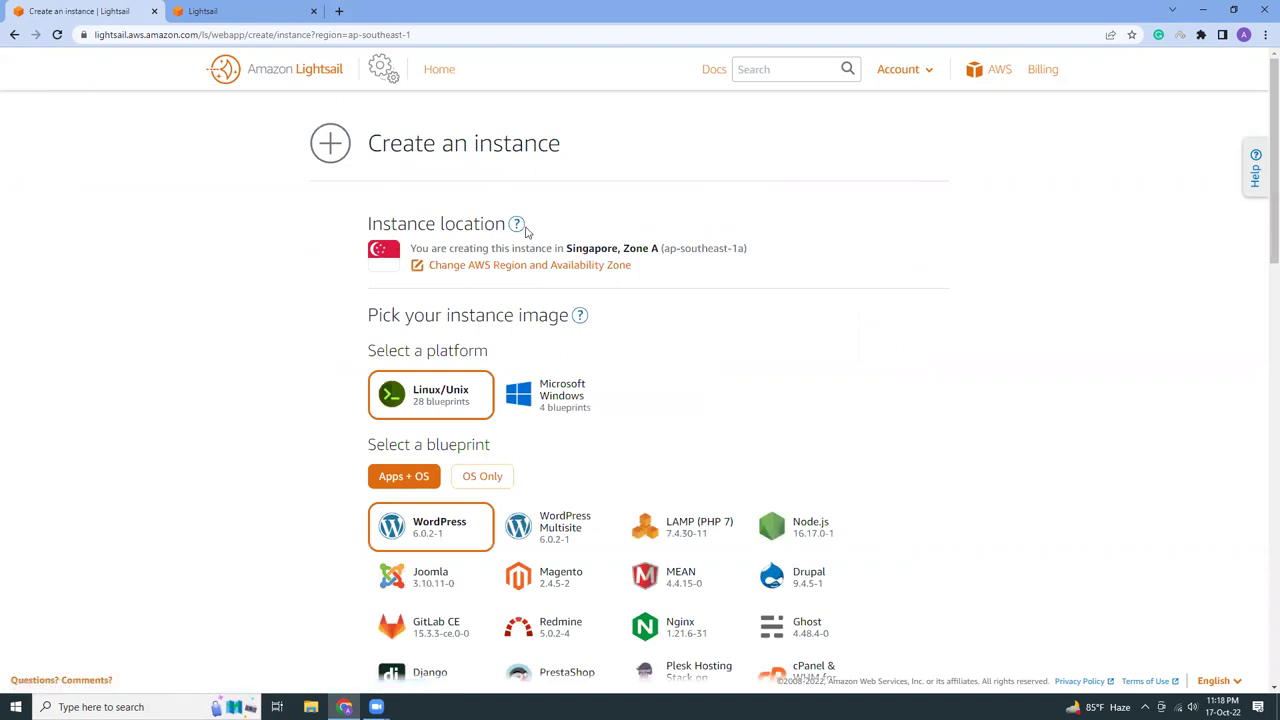
{"action": "left_click", "coordinate": [520, 266]}
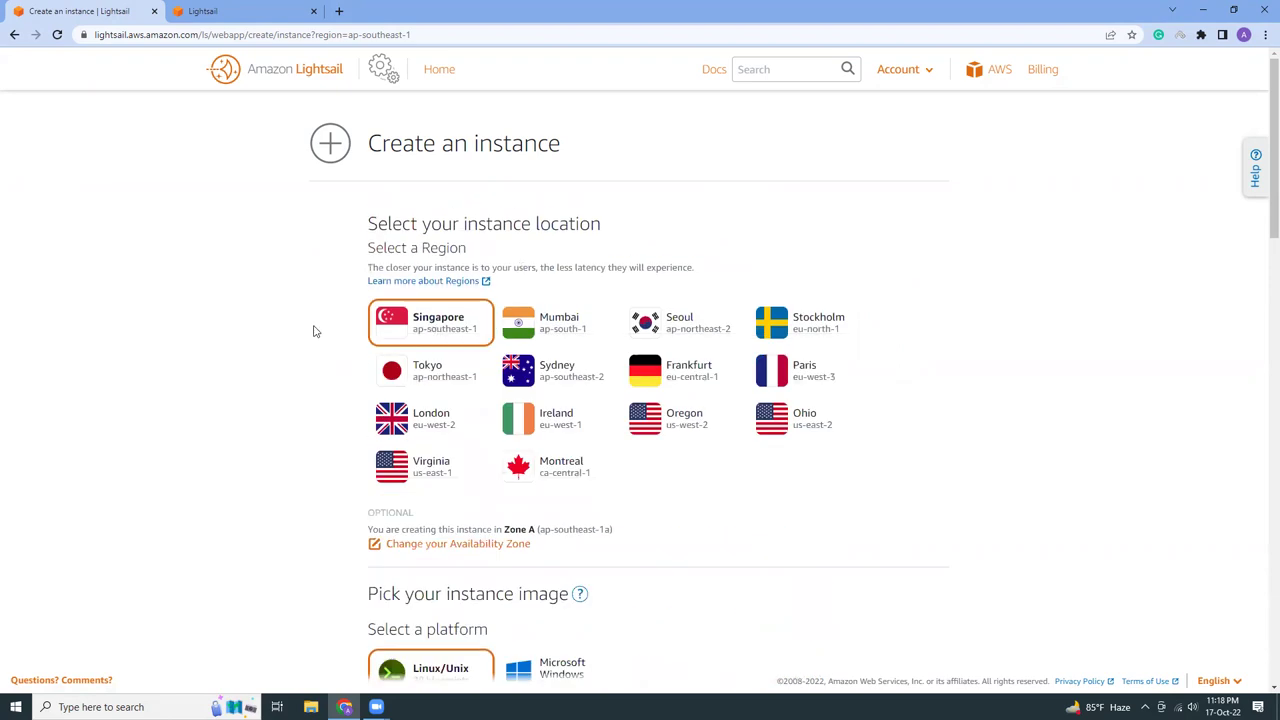
{"action": "scroll", "coordinate": [313, 331], "scroll_direction": "down", "scroll_amount": 1}
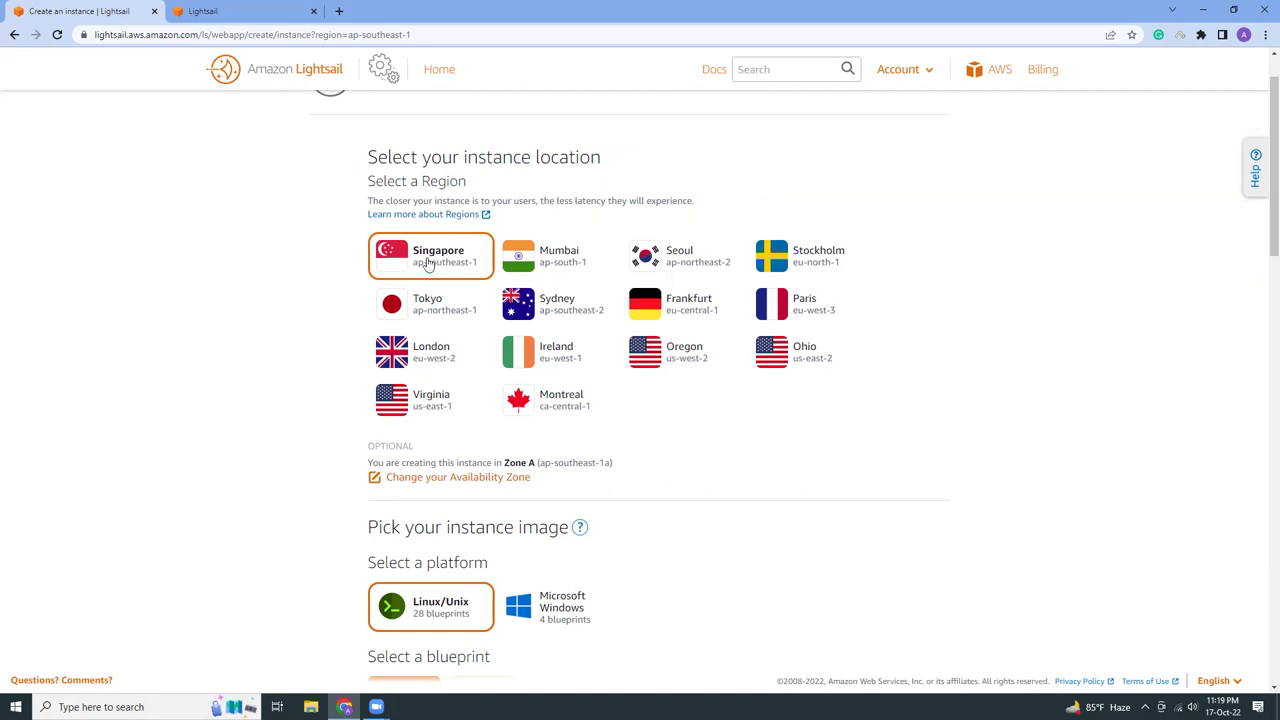
Choose the Redmine blueprint and the $10 per month plan for the instance
{"action": "scroll", "coordinate": [285, 375], "scroll_direction": "down", "scroll_amount": 4}
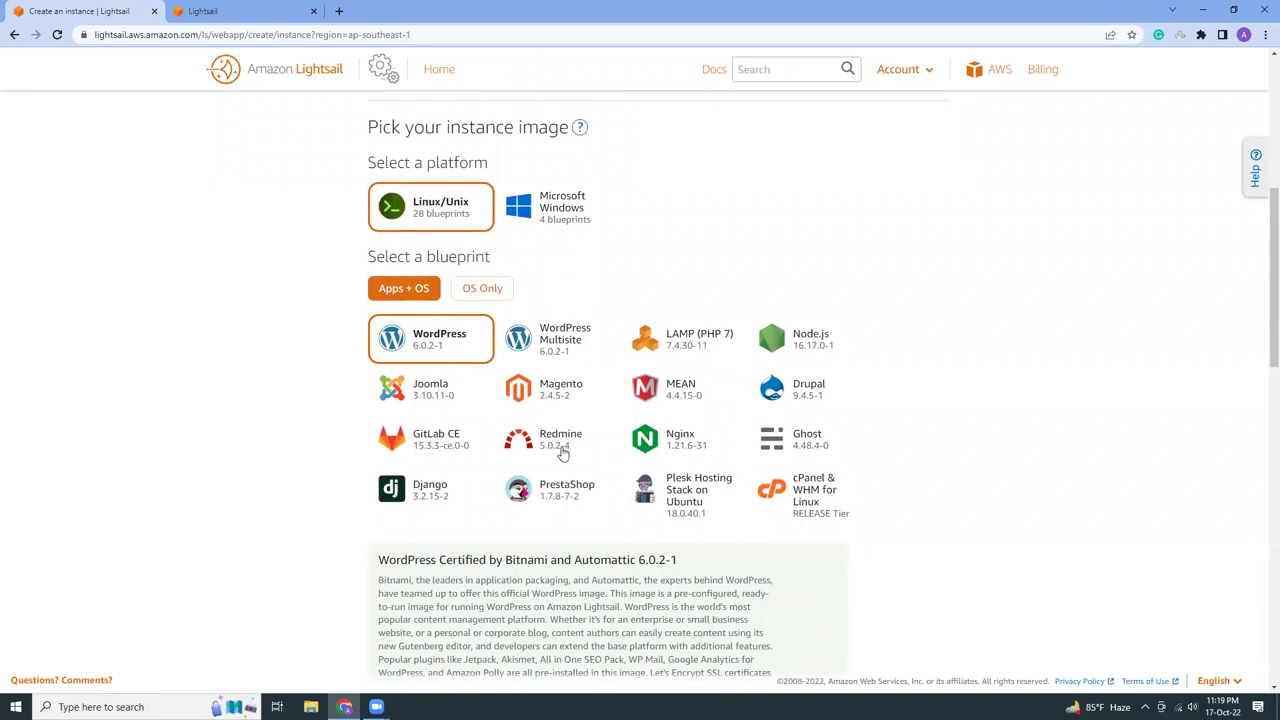
{"action": "double_click", "coordinate": [562, 449]}
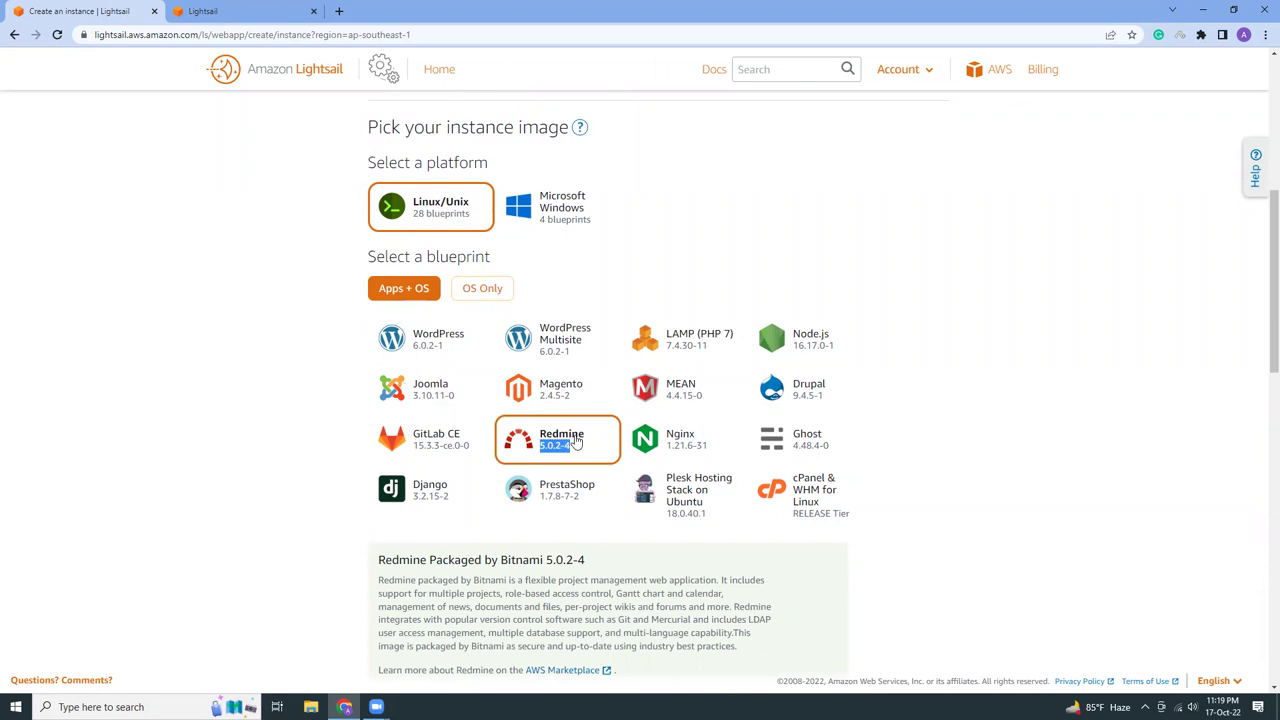
{"action": "scroll", "coordinate": [257, 411], "scroll_direction": "down", "scroll_amount": 2}
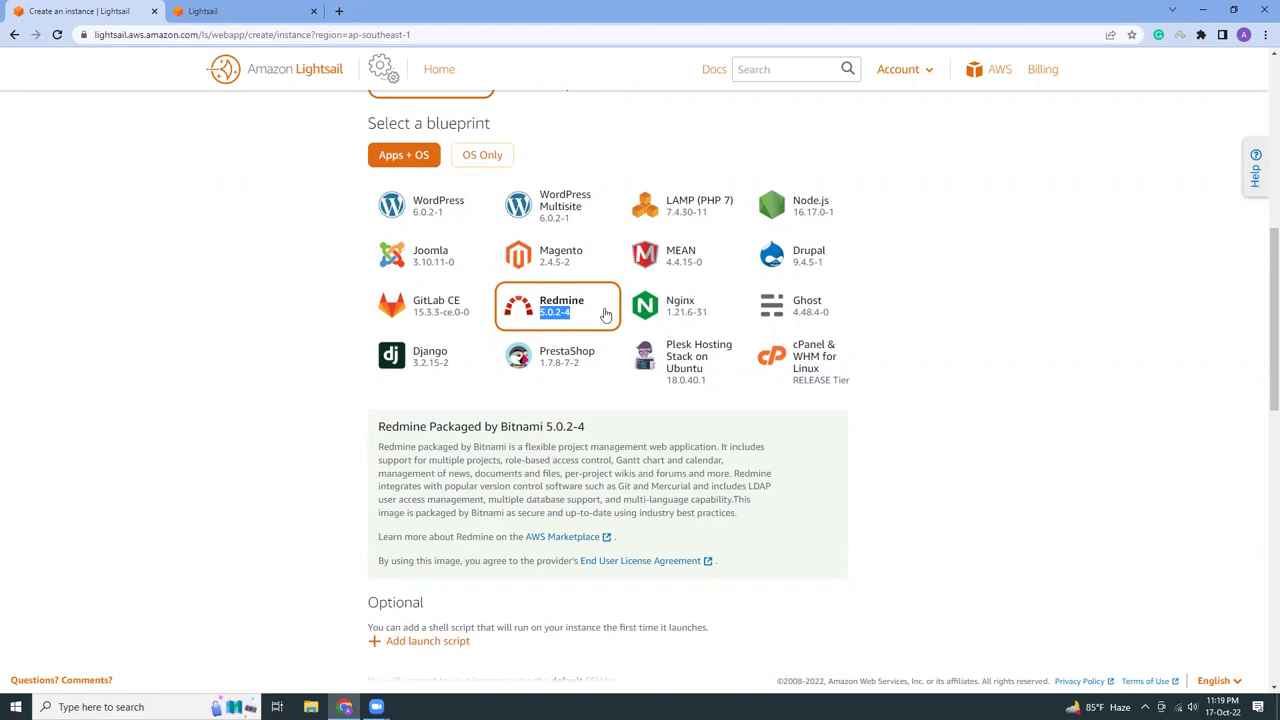
{"action": "scroll", "coordinate": [313, 412], "scroll_direction": "down", "scroll_amount": 3}
{"action": "scroll", "coordinate": [313, 412], "scroll_direction": "down", "scroll_amount": 2}
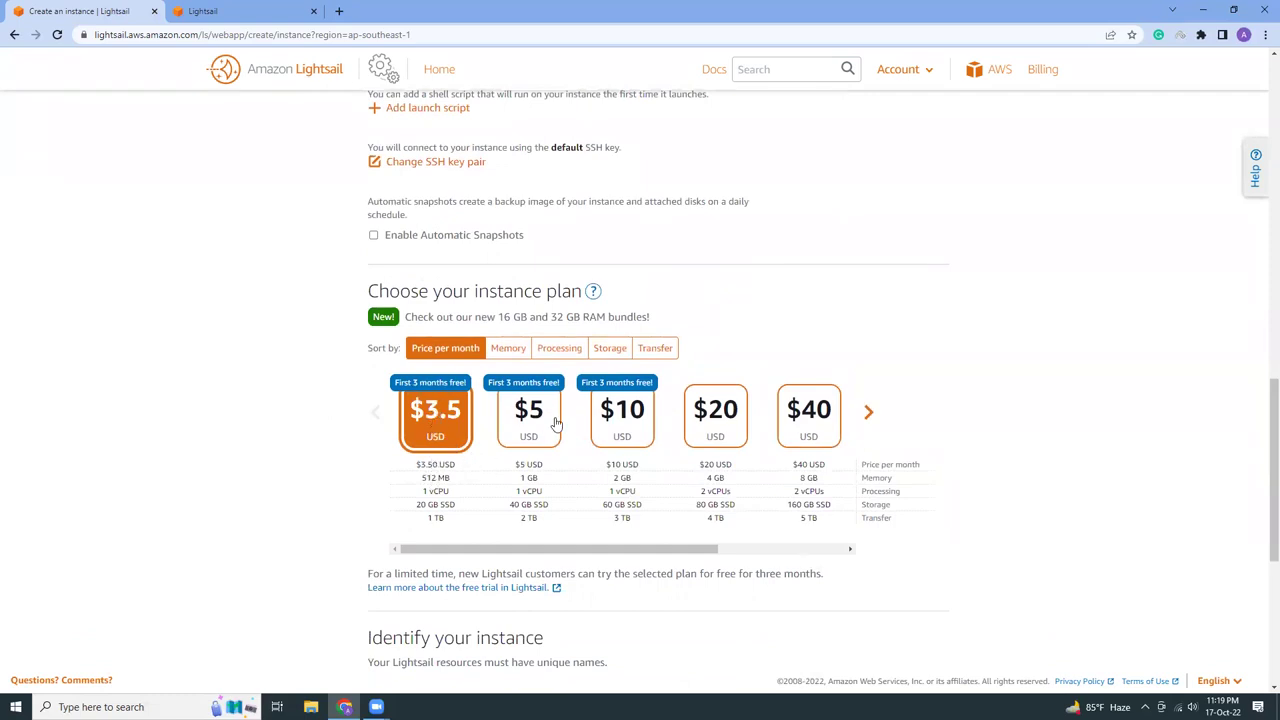
{"action": "left_click", "coordinate": [615, 422]}
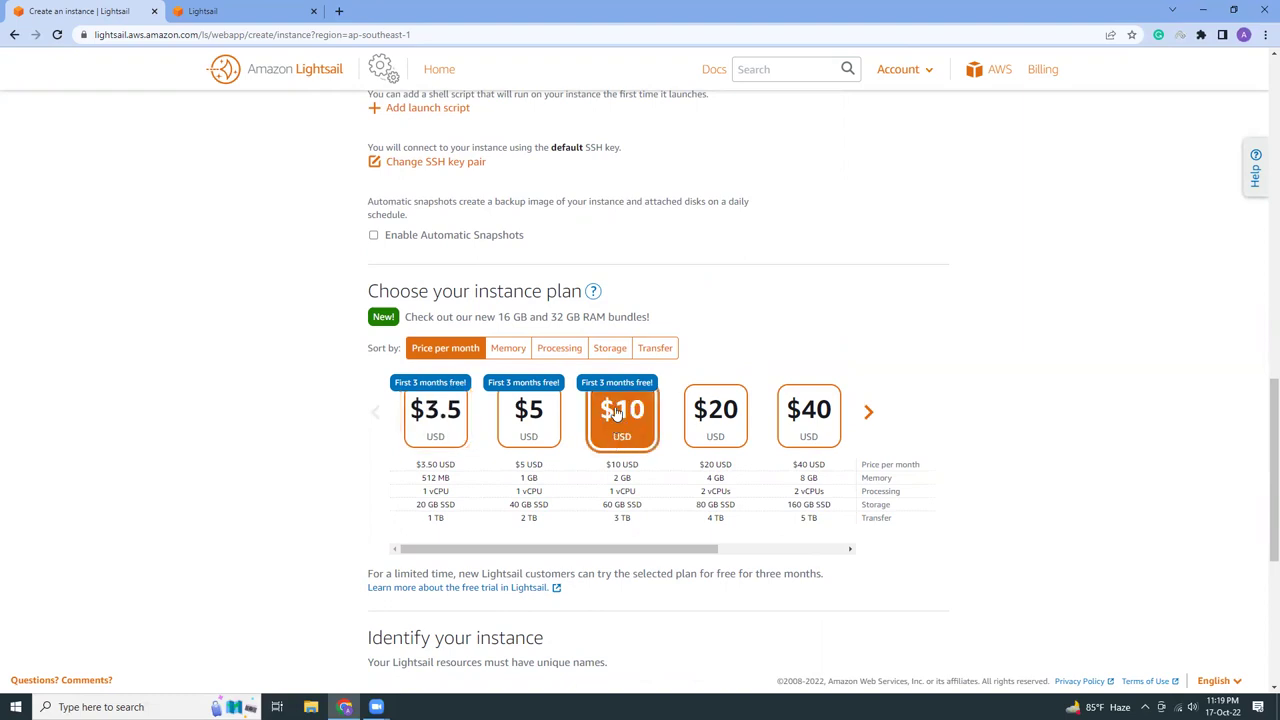
Rename the instance to 'atiq-projectmanagement-tool'
{"action": "scroll", "coordinate": [323, 411], "scroll_direction": "down", "scroll_amount": 3}
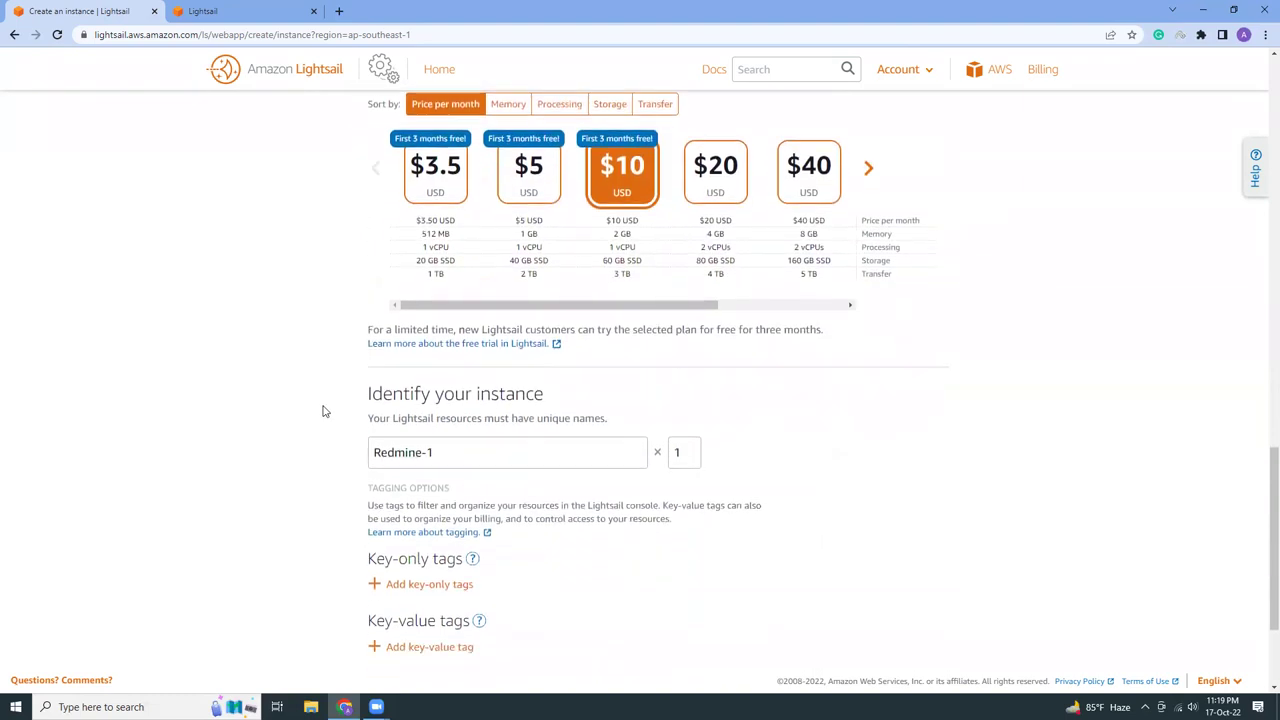
{"action": "scroll", "coordinate": [323, 411], "scroll_direction": "down", "scroll_amount": 2}
{"action": "left_click_drag", "start_coordinate": [434, 297], "coordinate": [283, 286]}
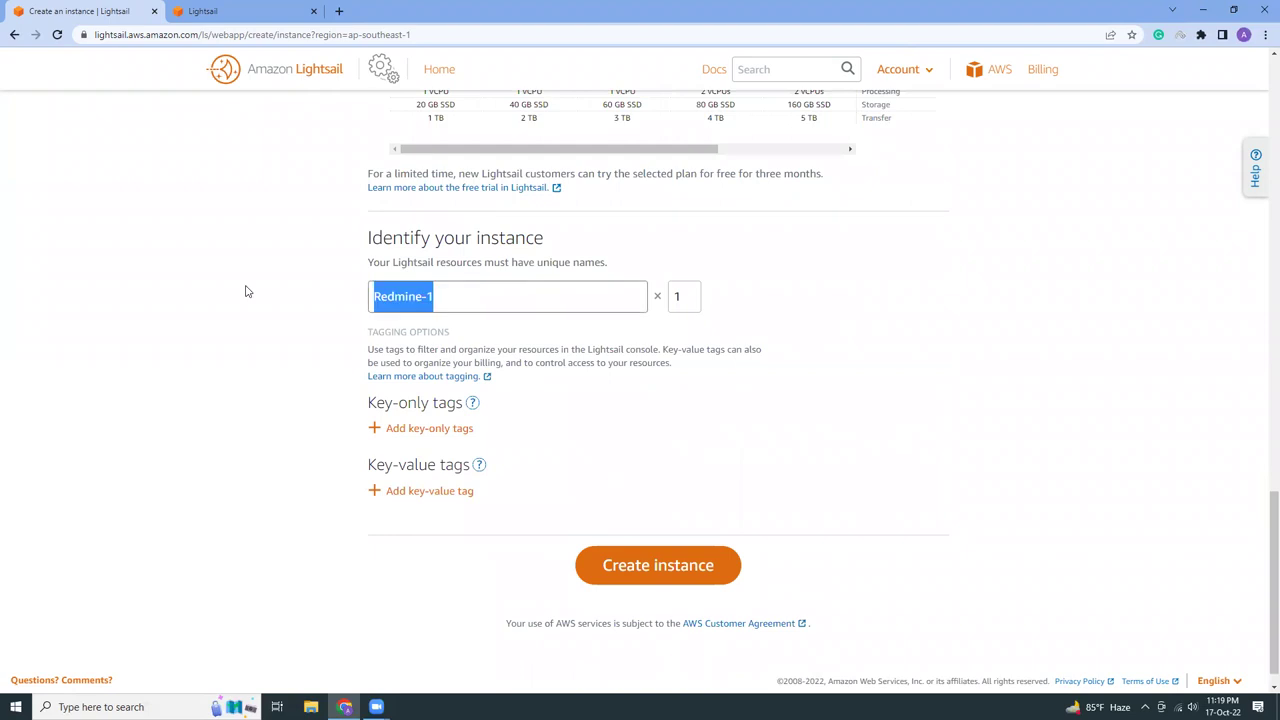
{"action": "type", "text": "atiq-"}
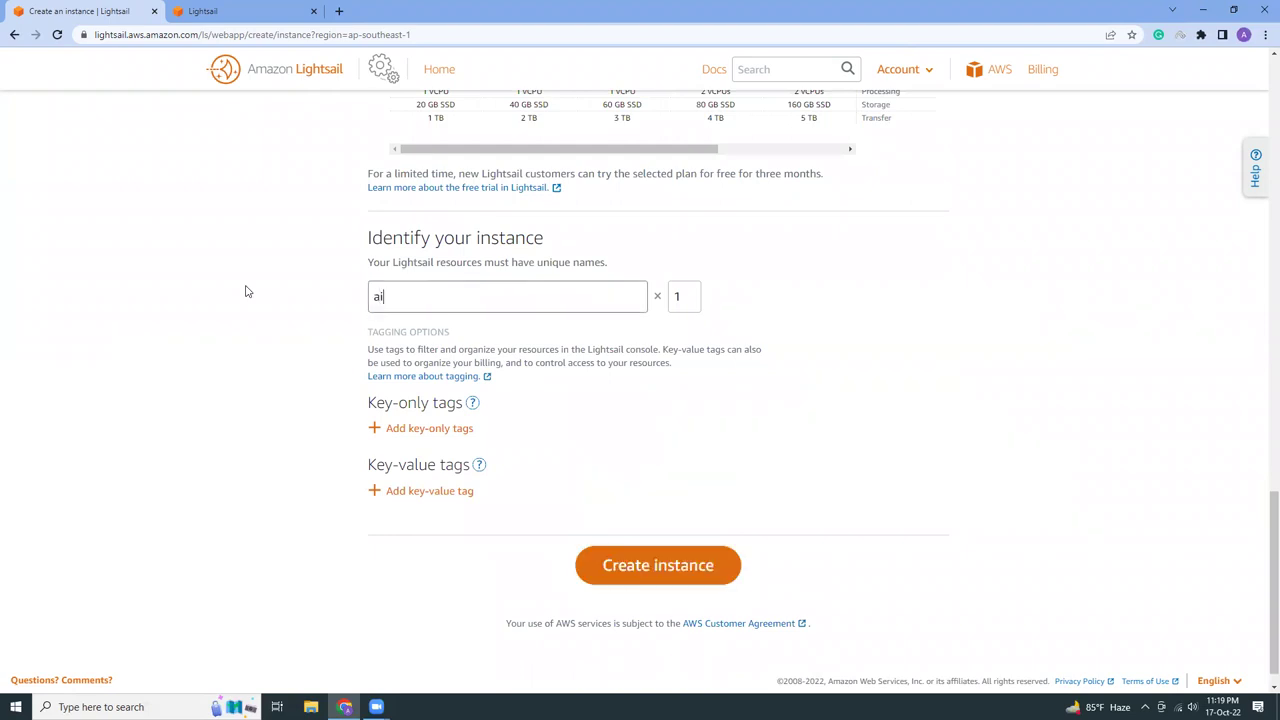
{"action": "type", "text": "projectmanagement-tool"}
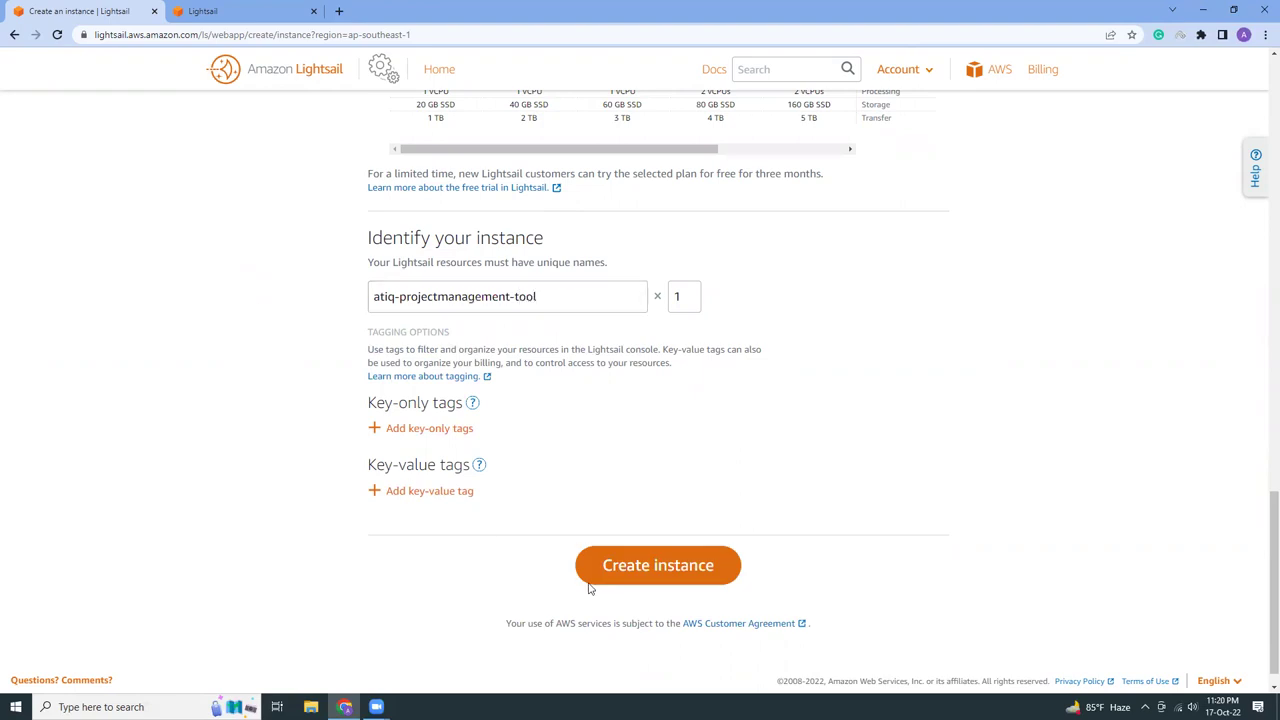
Create the Redmine instance, then reload the Lightsail home page to check its status
{"action": "left_click", "coordinate": [625, 573]}
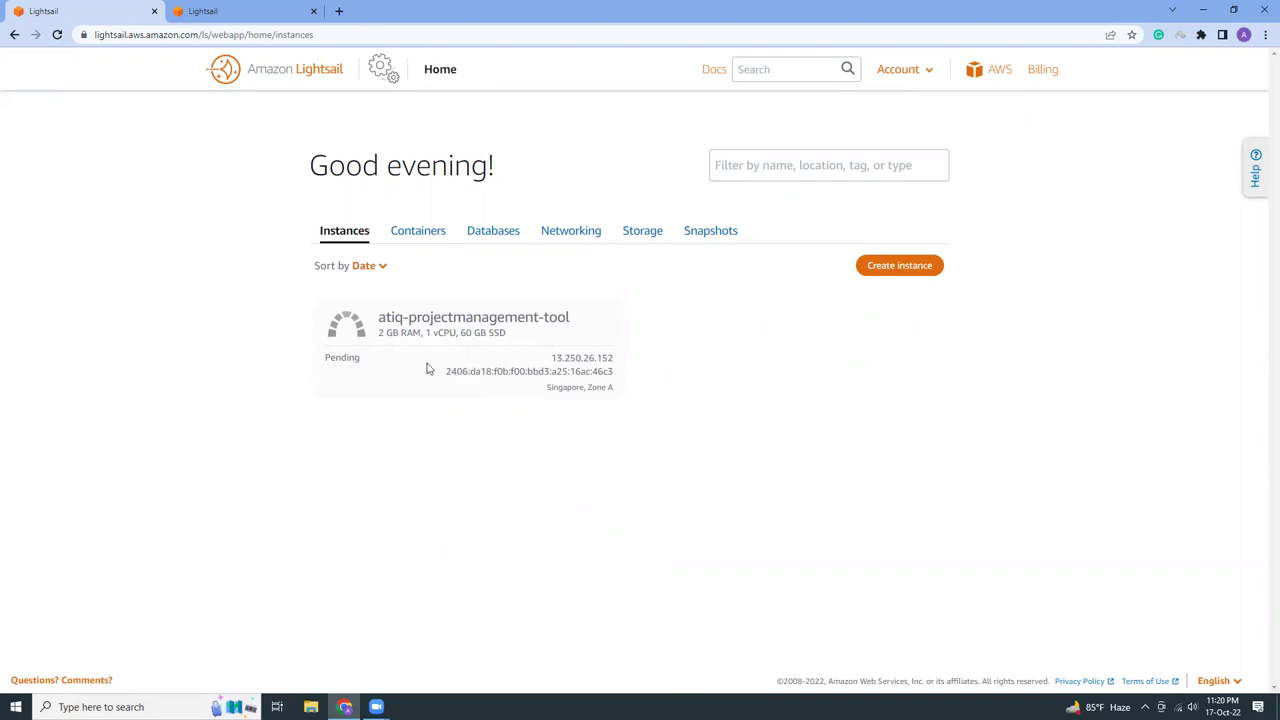
{"action": "left_click", "coordinate": [58, 35]}
Under Networking, create static IP StaticIp-1 and attach it to the Redmine instance
{"action": "left_click", "coordinate": [571, 232]}
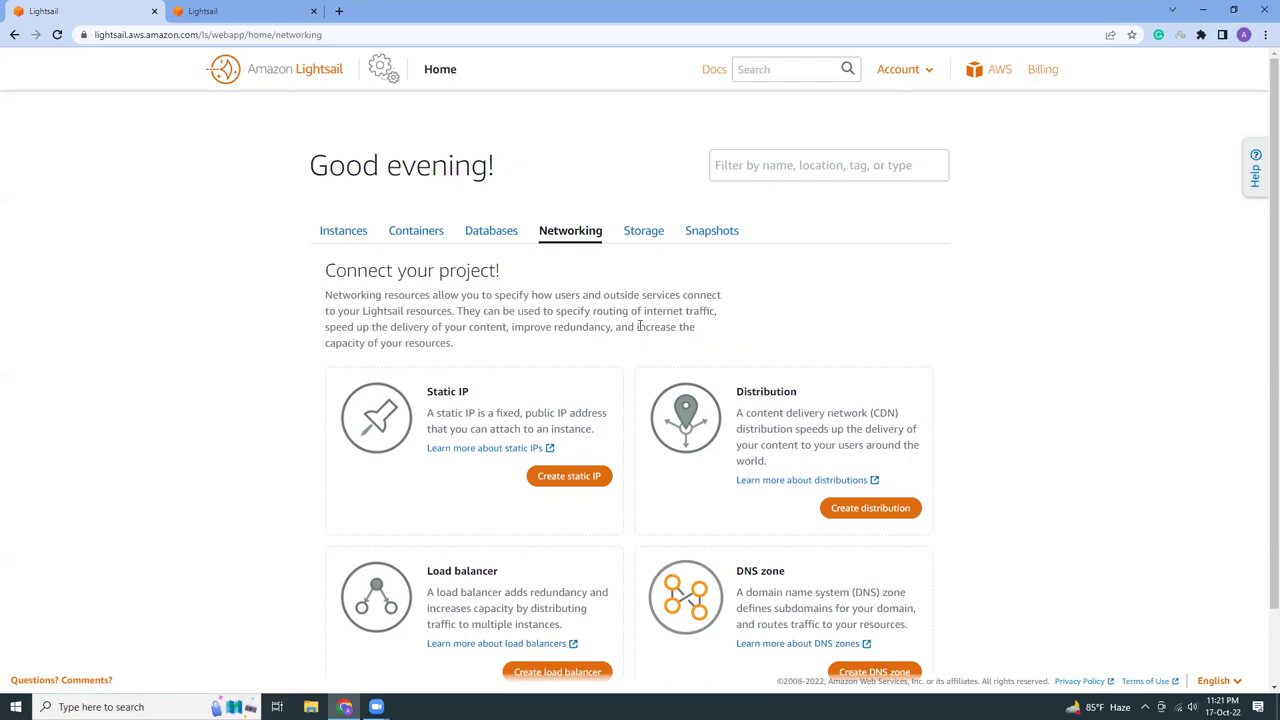
{"action": "left_click", "coordinate": [561, 476]}
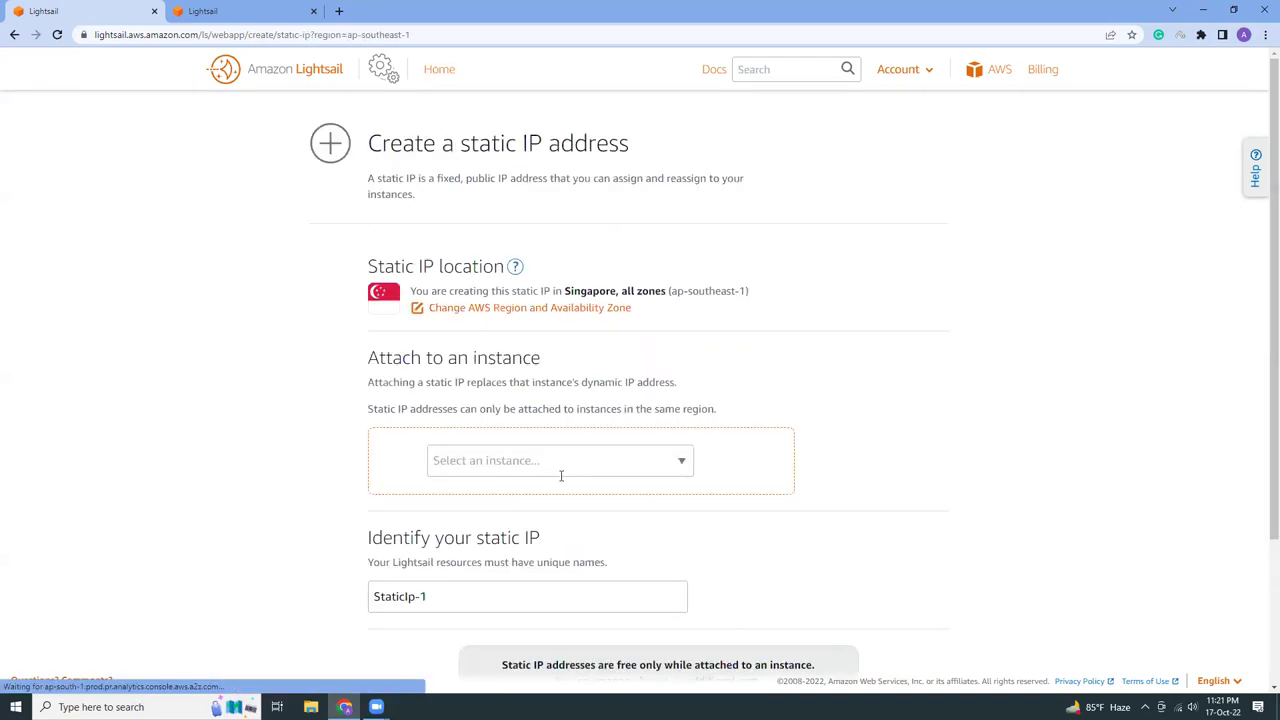
{"action": "left_click", "coordinate": [476, 462]}
{"action": "left_click", "coordinate": [486, 490]}
{"action": "scroll", "coordinate": [346, 477], "scroll_direction": "down", "scroll_amount": 2}
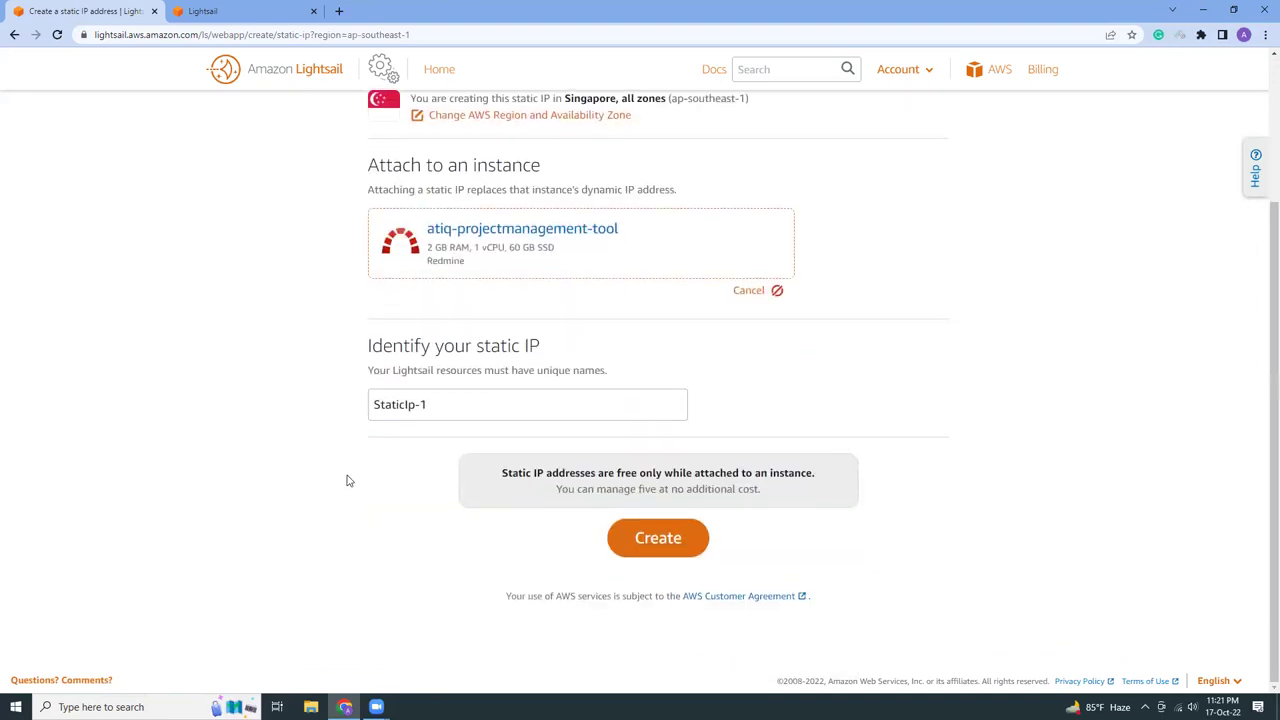
{"action": "left_click", "coordinate": [658, 540]}
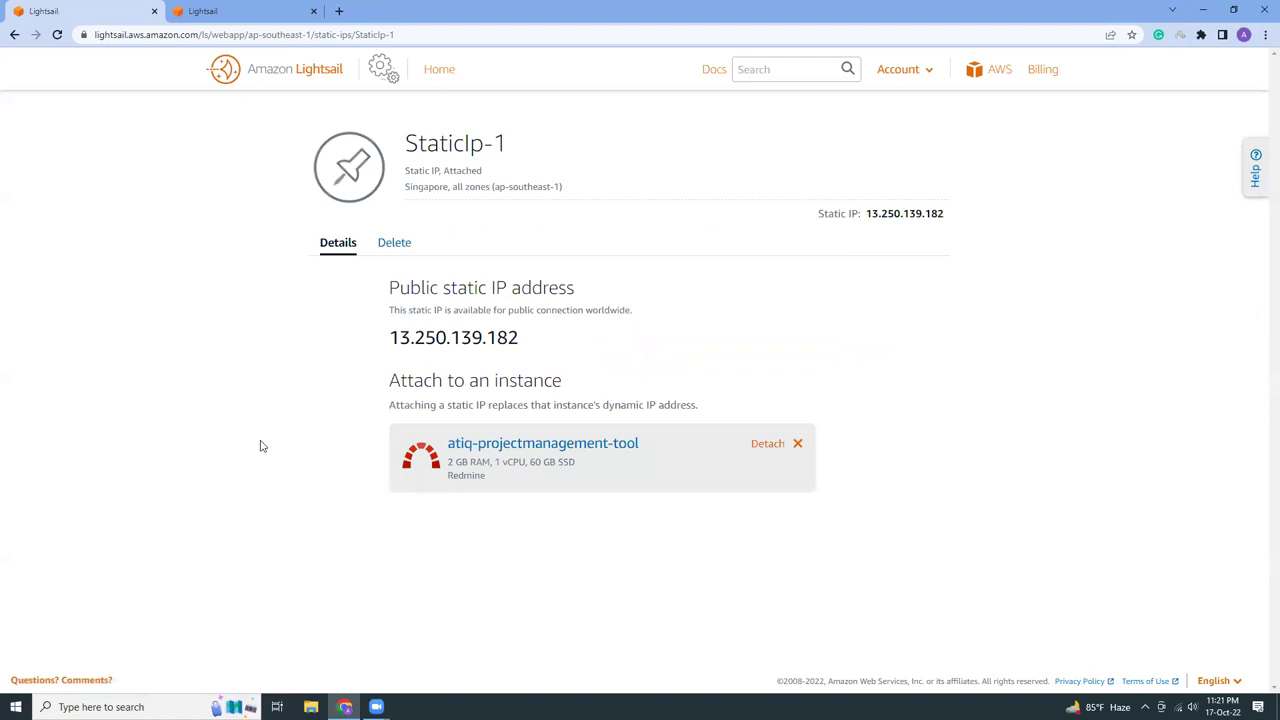
Open the atiq-projectmanagement-tool Connect page and find the Redmine getting started guide link
{"action": "left_click", "coordinate": [509, 446]}
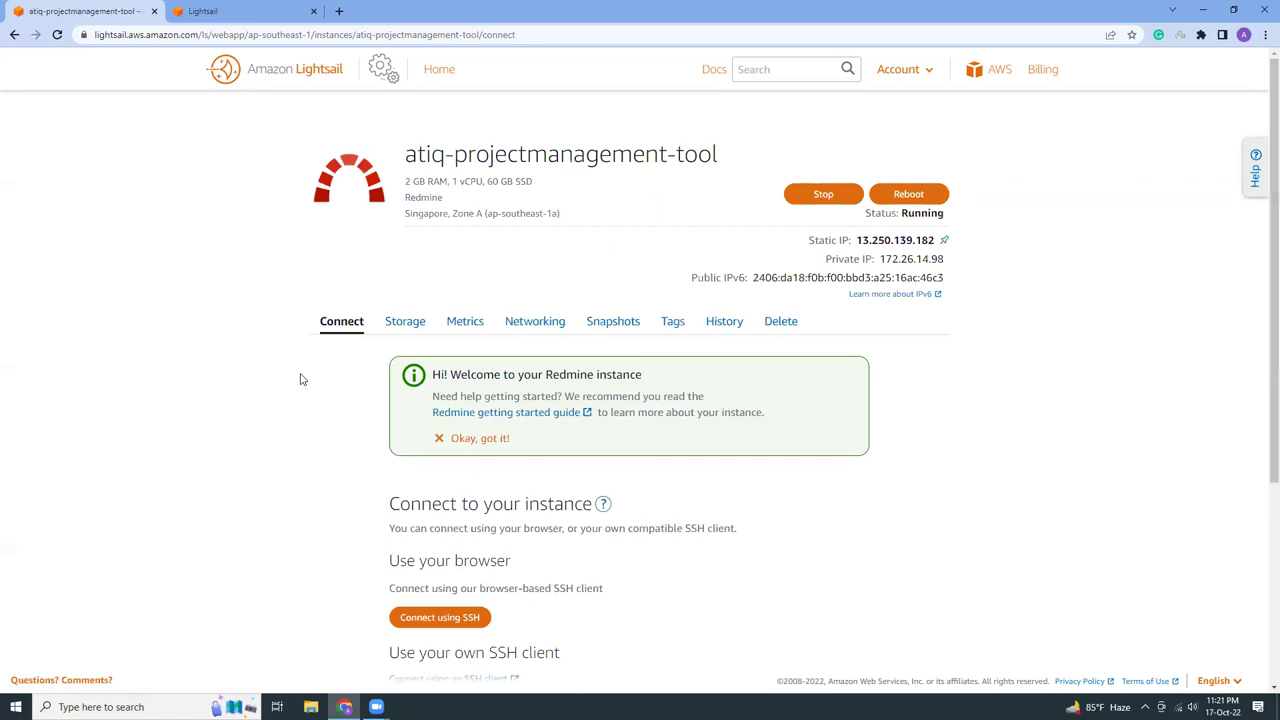
{"action": "scroll", "coordinate": [312, 431], "scroll_direction": "down", "scroll_amount": 3}
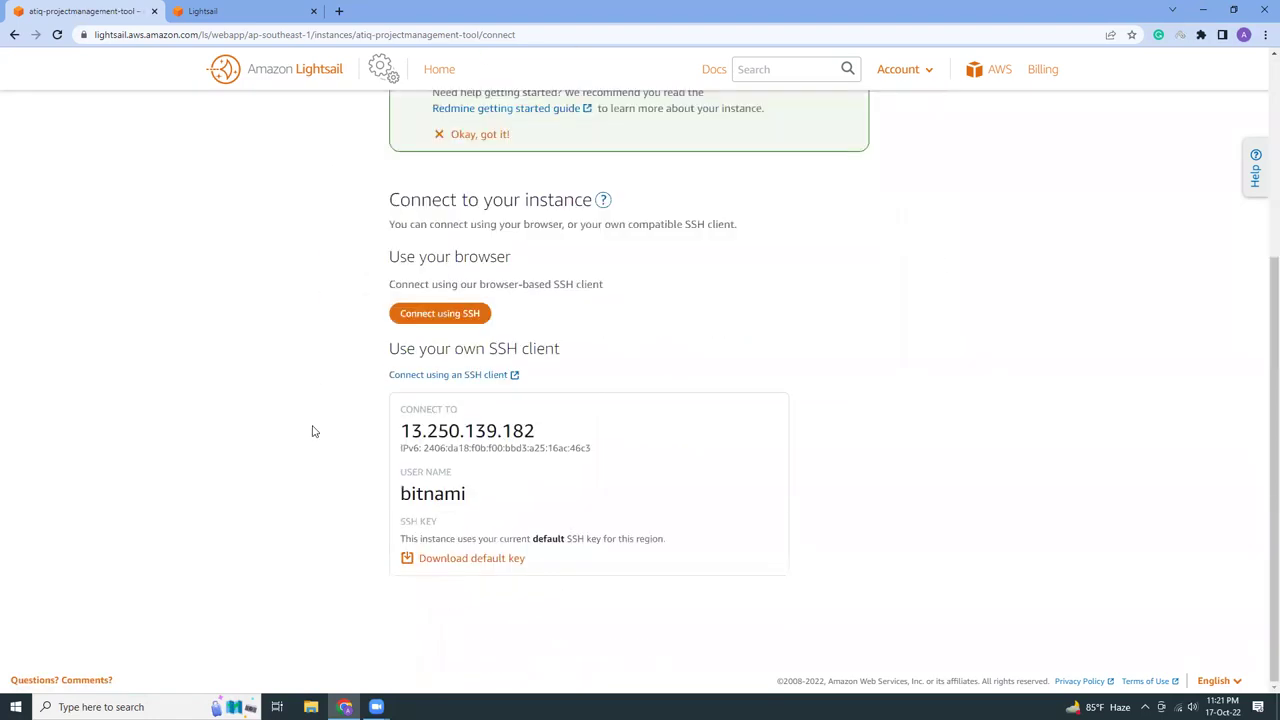
{"action": "scroll", "coordinate": [312, 431], "scroll_direction": "up", "scroll_amount": 2}
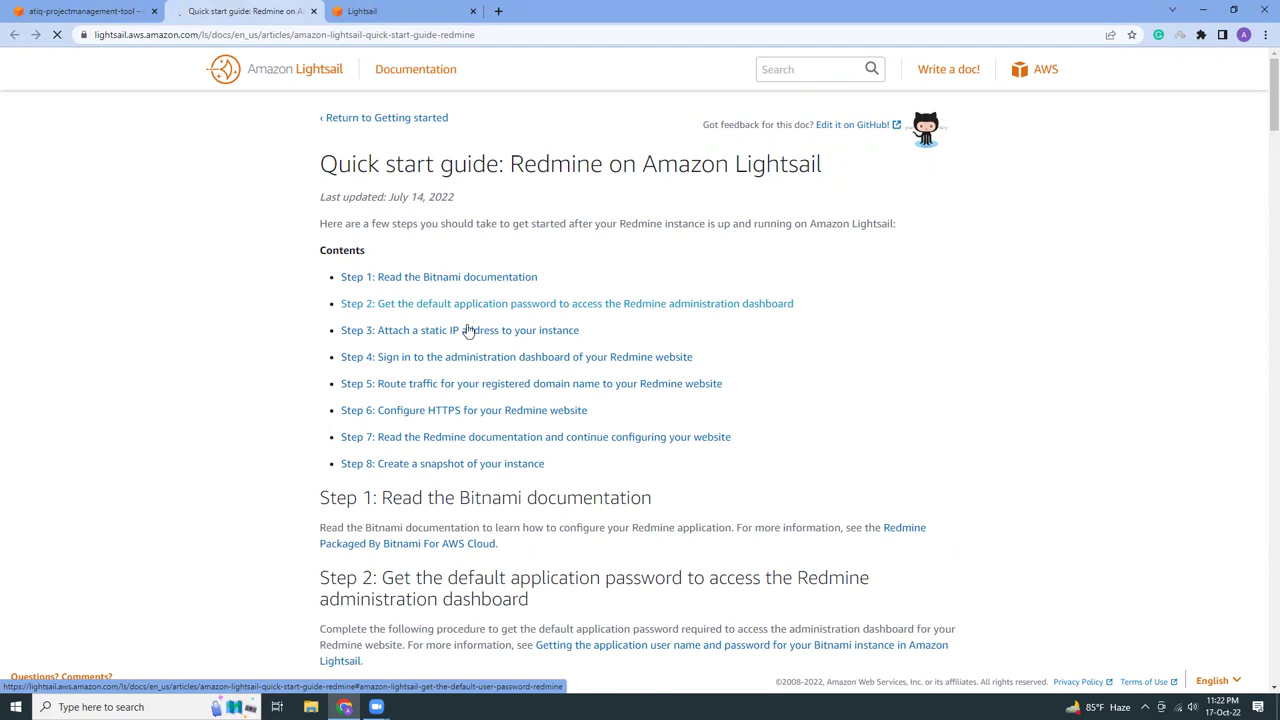
Copy the 'cat $HOME/bitnami_application_password' command and return to the instance's Connect page
{"action": "scroll", "coordinate": [508, 411], "scroll_direction": "down", "scroll_amount": 3}
{"action": "scroll", "coordinate": [548, 374], "scroll_direction": "down", "scroll_amount": 3}
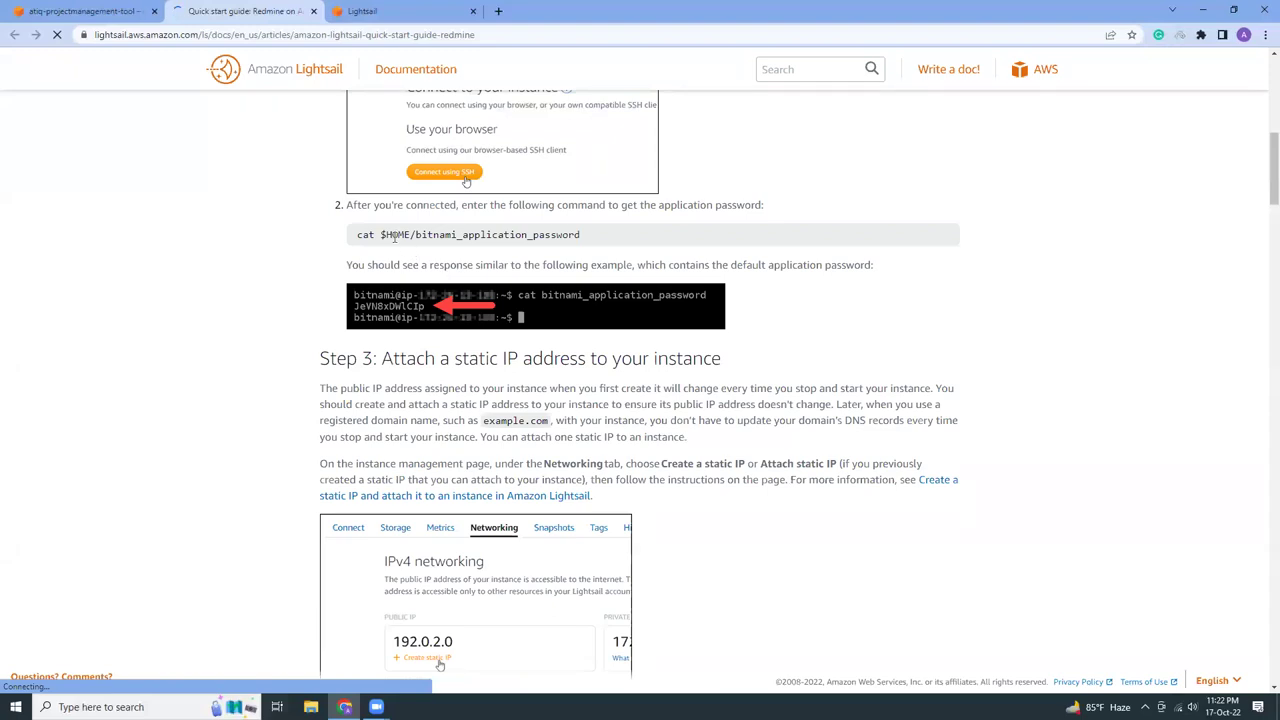
{"action": "triple_click", "coordinate": [393, 235]}
{"action": "right_click", "coordinate": [394, 238]}
{"action": "left_click", "coordinate": [405, 247]}
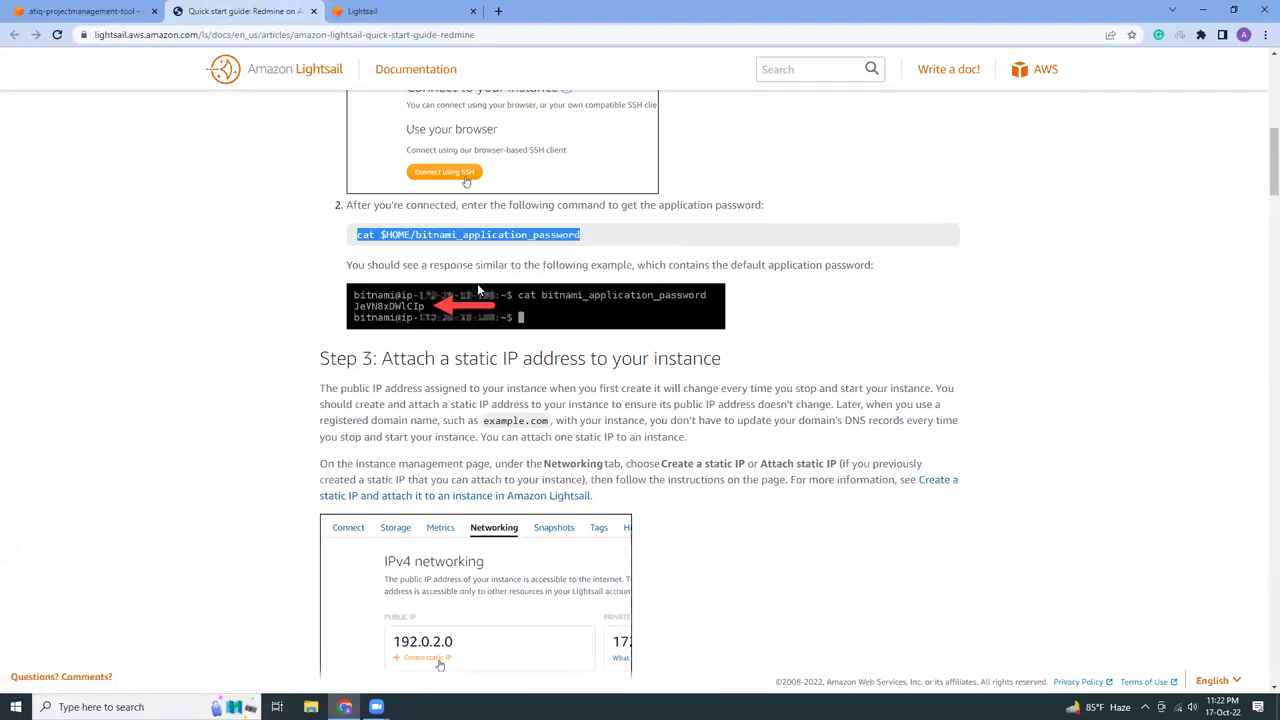
{"action": "scroll", "coordinate": [440, 290], "scroll_direction": "up", "scroll_amount": 1}
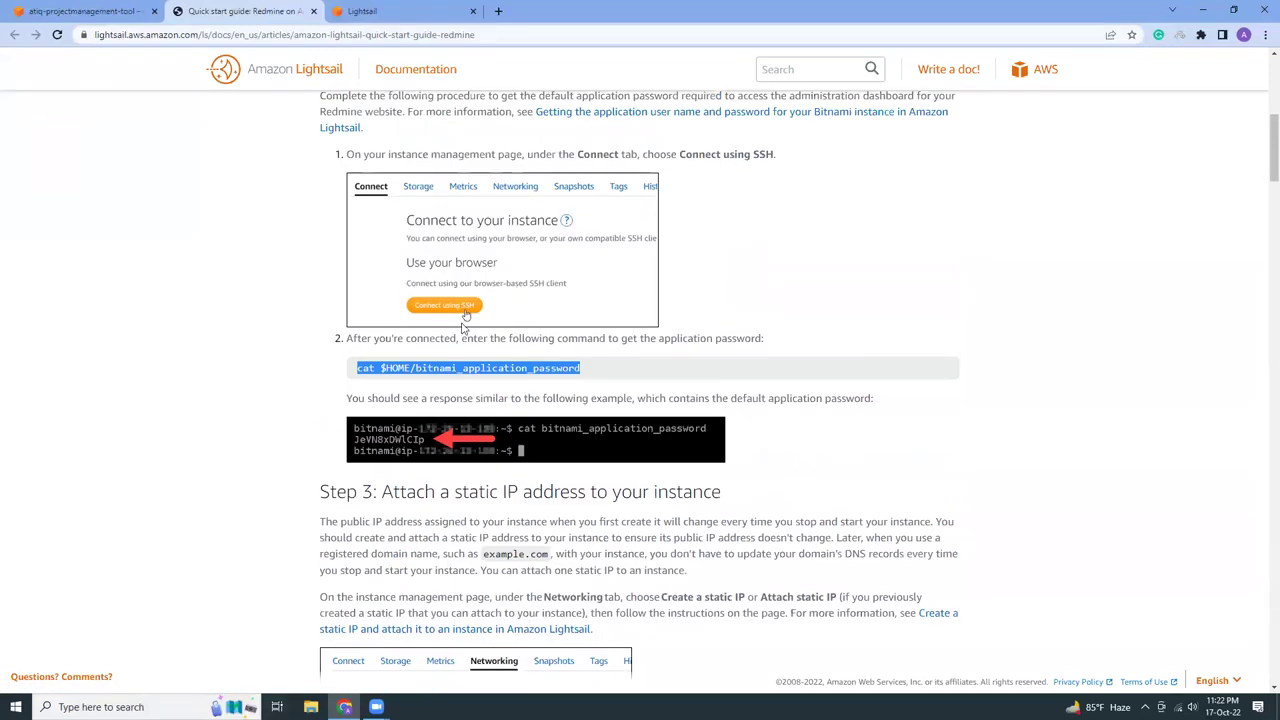
{"action": "scroll", "coordinate": [437, 313], "scroll_direction": "up", "scroll_amount": 1}
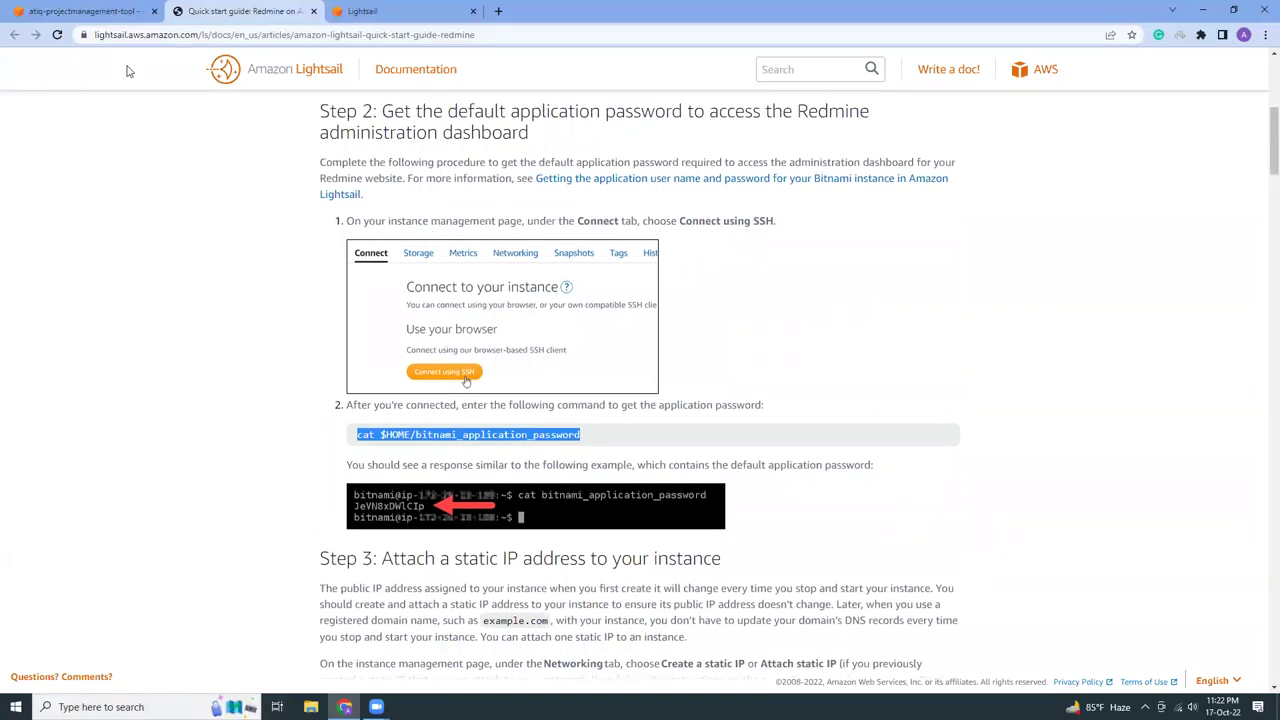
{"action": "left_click", "coordinate": [72, 14]}
{"action": "scroll", "coordinate": [306, 394], "scroll_direction": "down", "scroll_amount": 2}
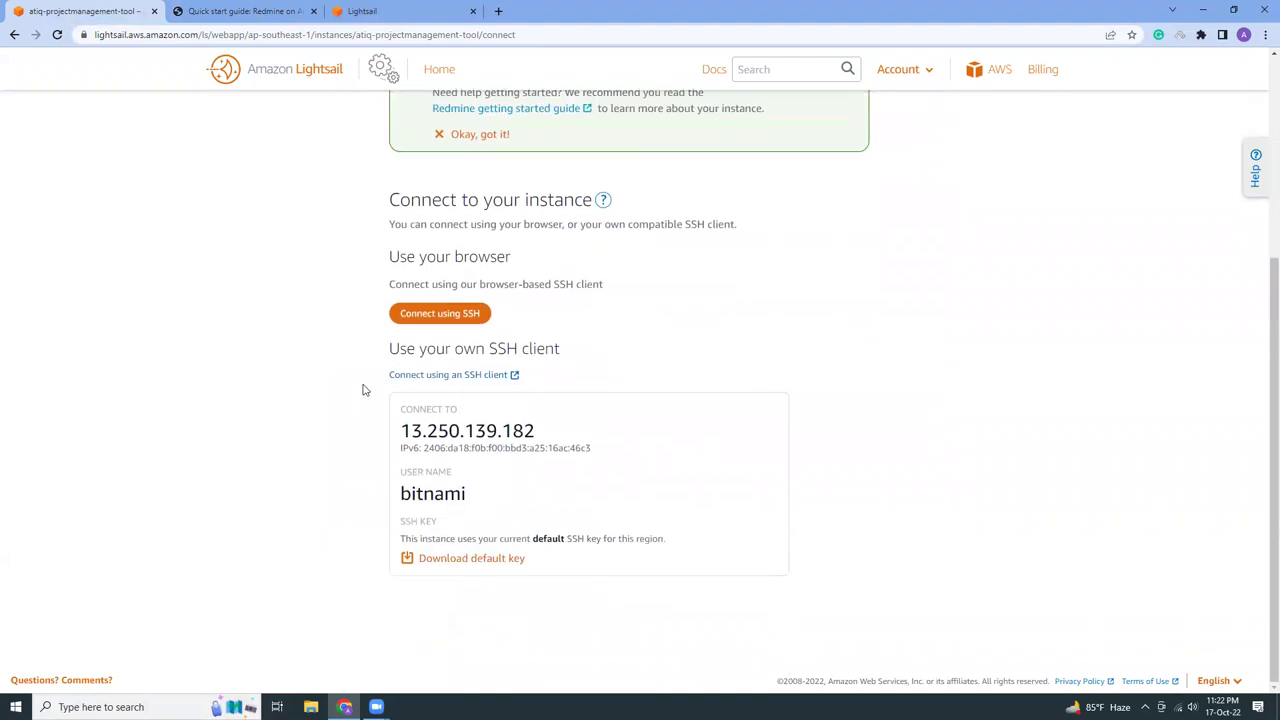
{"action": "left_click", "coordinate": [448, 315]}
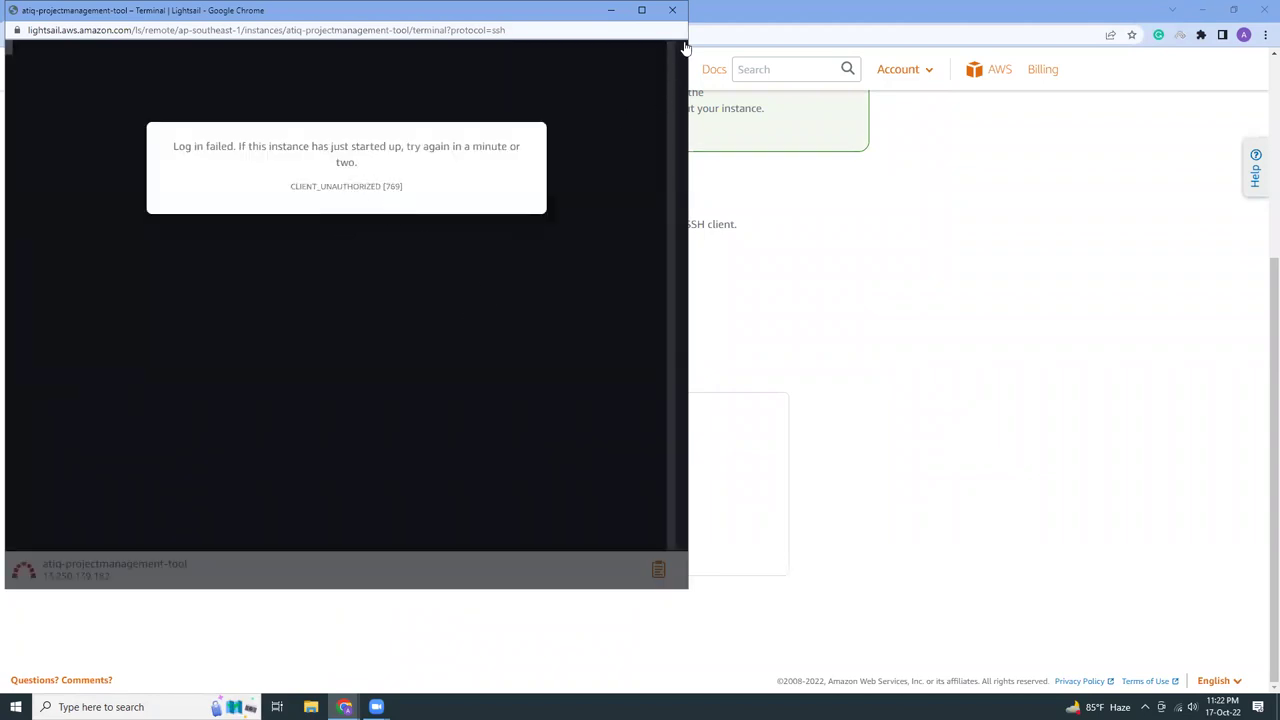
{"action": "left_click", "coordinate": [673, 11]}
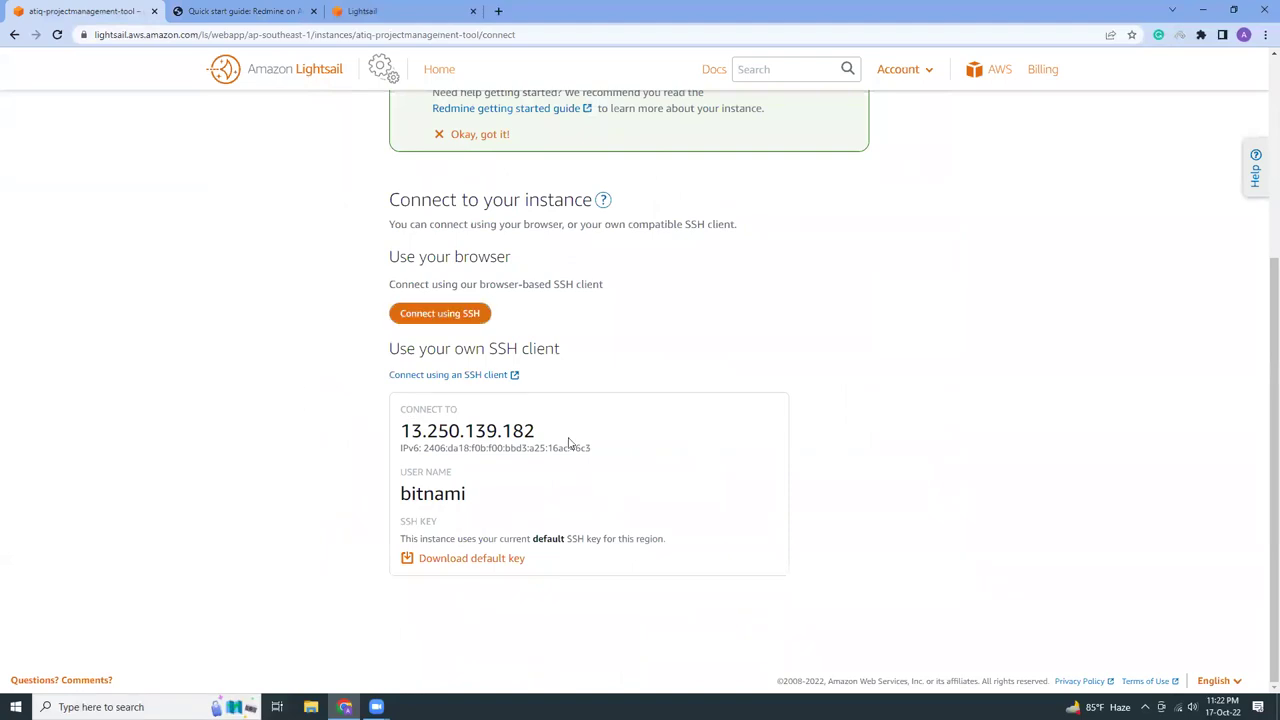
{"action": "scroll", "coordinate": [288, 487], "scroll_direction": "up", "scroll_amount": 2}
{"action": "scroll", "coordinate": [288, 487], "scroll_direction": "down", "scroll_amount": 2}
{"action": "scroll", "coordinate": [288, 487], "scroll_direction": "up", "scroll_amount": 3}
{"action": "left_click", "coordinate": [57, 35]}
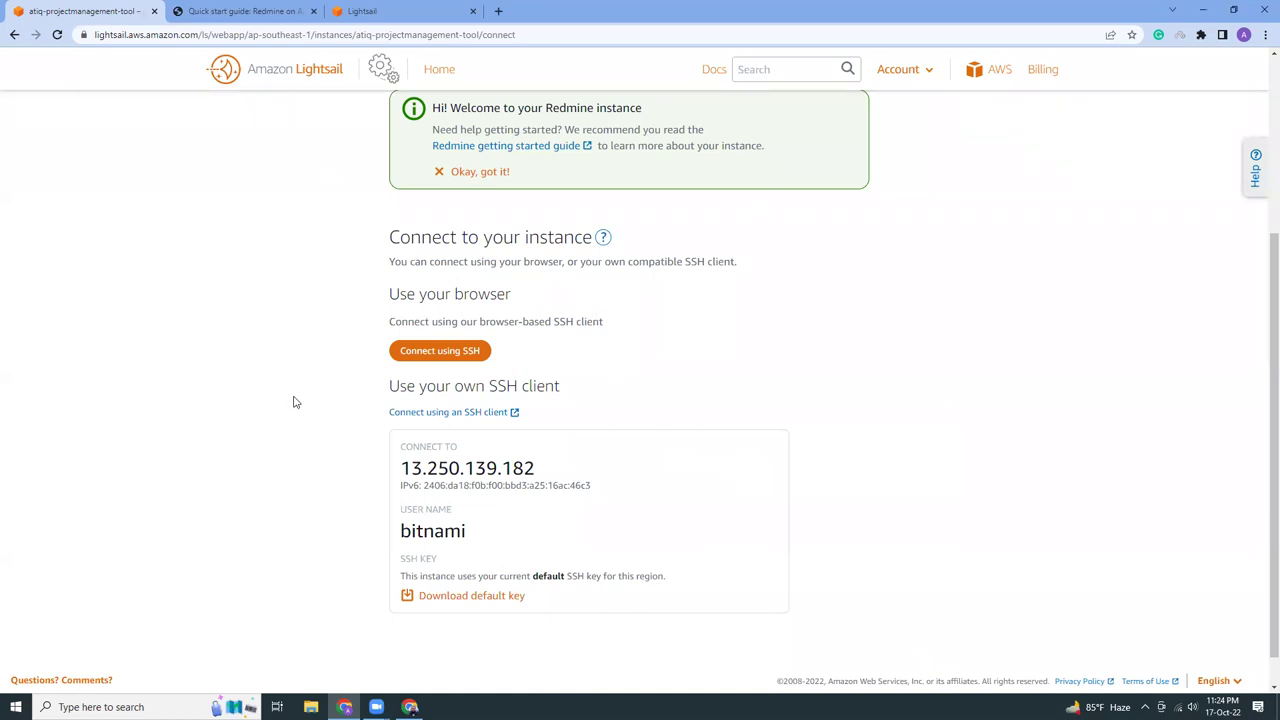
Open a browser SSH session and run the copied bitnami_application_password cat command
{"action": "left_click", "coordinate": [436, 361]}
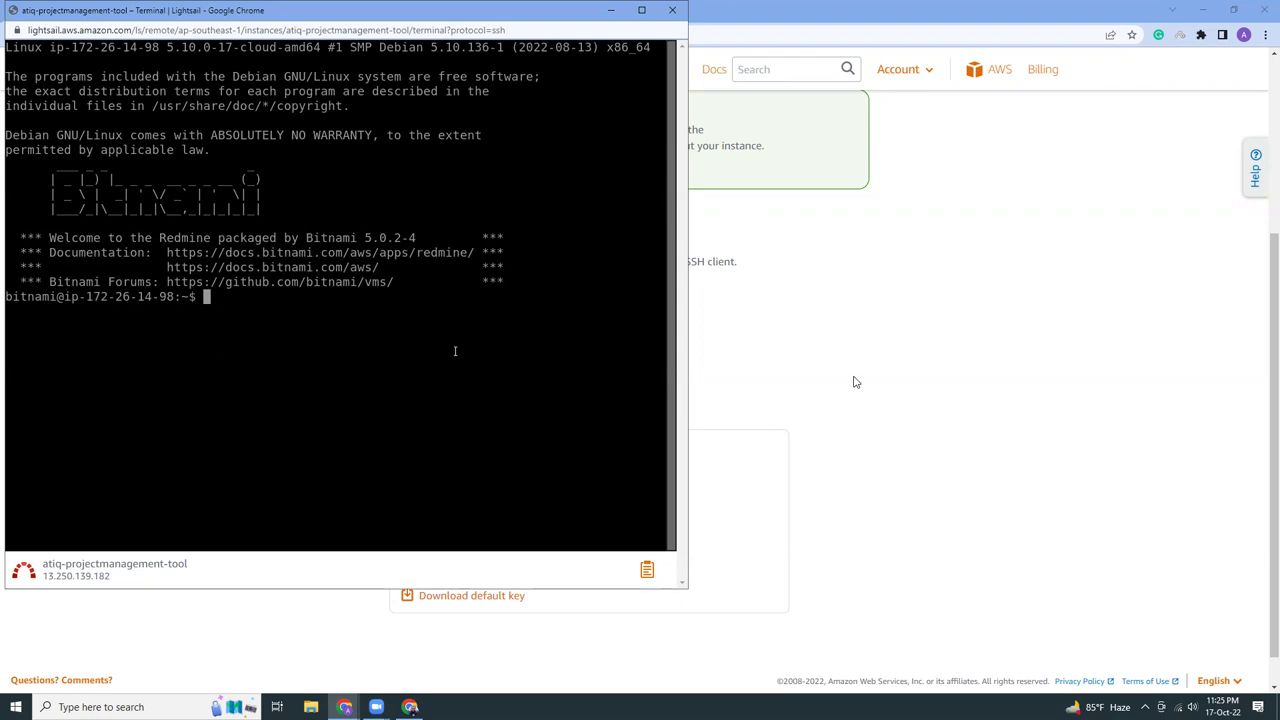
{"action": "left_click", "coordinate": [886, 376]}
{"action": "left_click", "coordinate": [279, 12]}
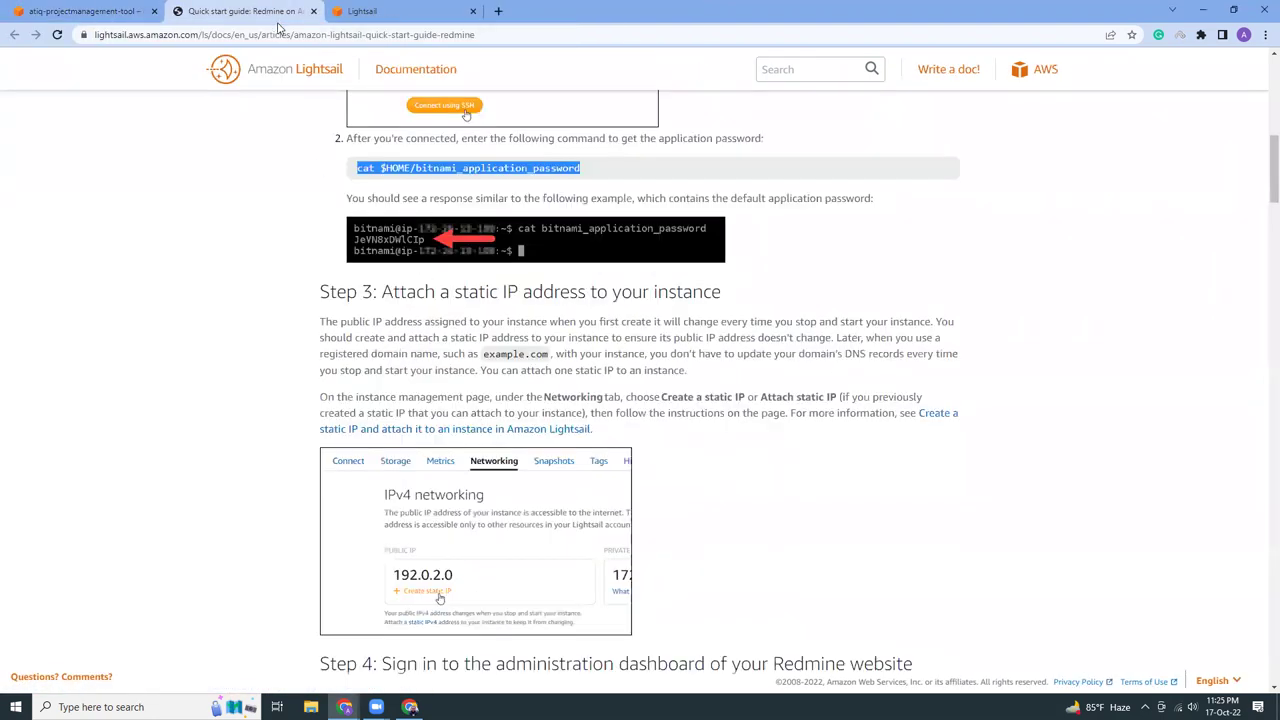
{"action": "right_click", "coordinate": [476, 171]}
{"action": "left_click", "coordinate": [500, 181]}
{"action": "key", "text": "alt+Tab"}
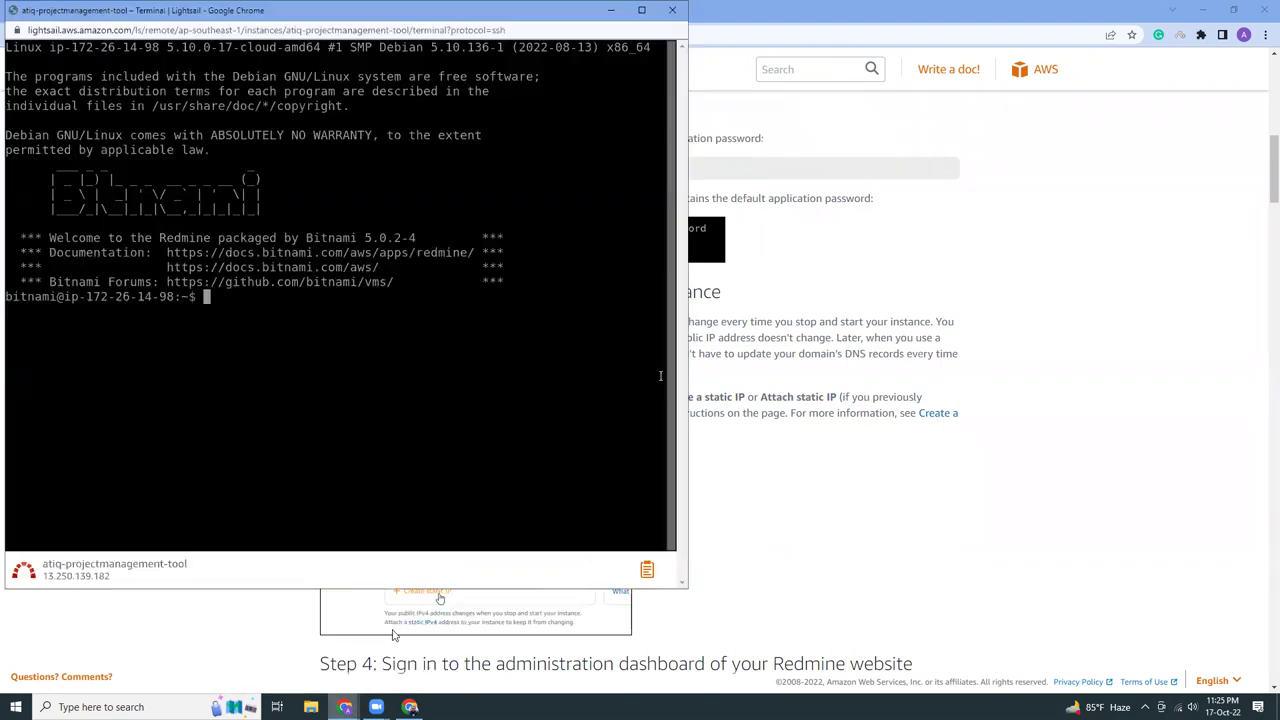
{"action": "right_click", "coordinate": [277, 311]}
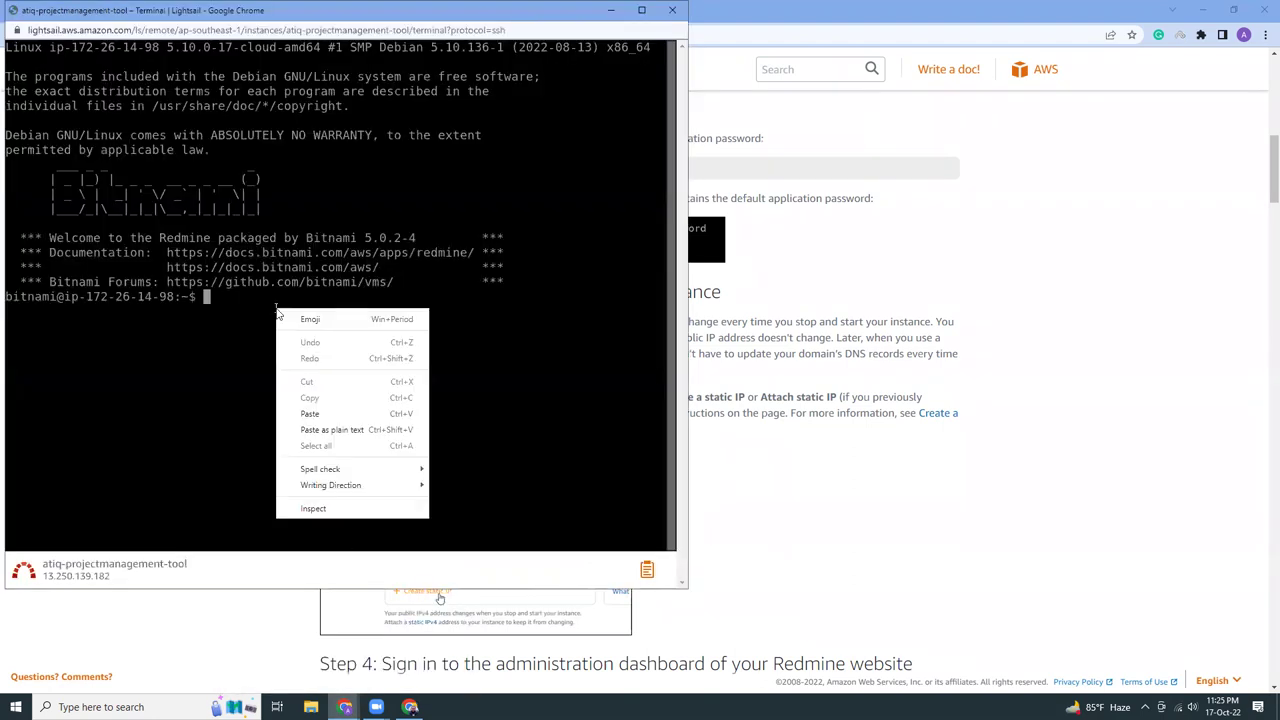
{"action": "left_click", "coordinate": [309, 428]}
{"action": "key", "text": "Return"}
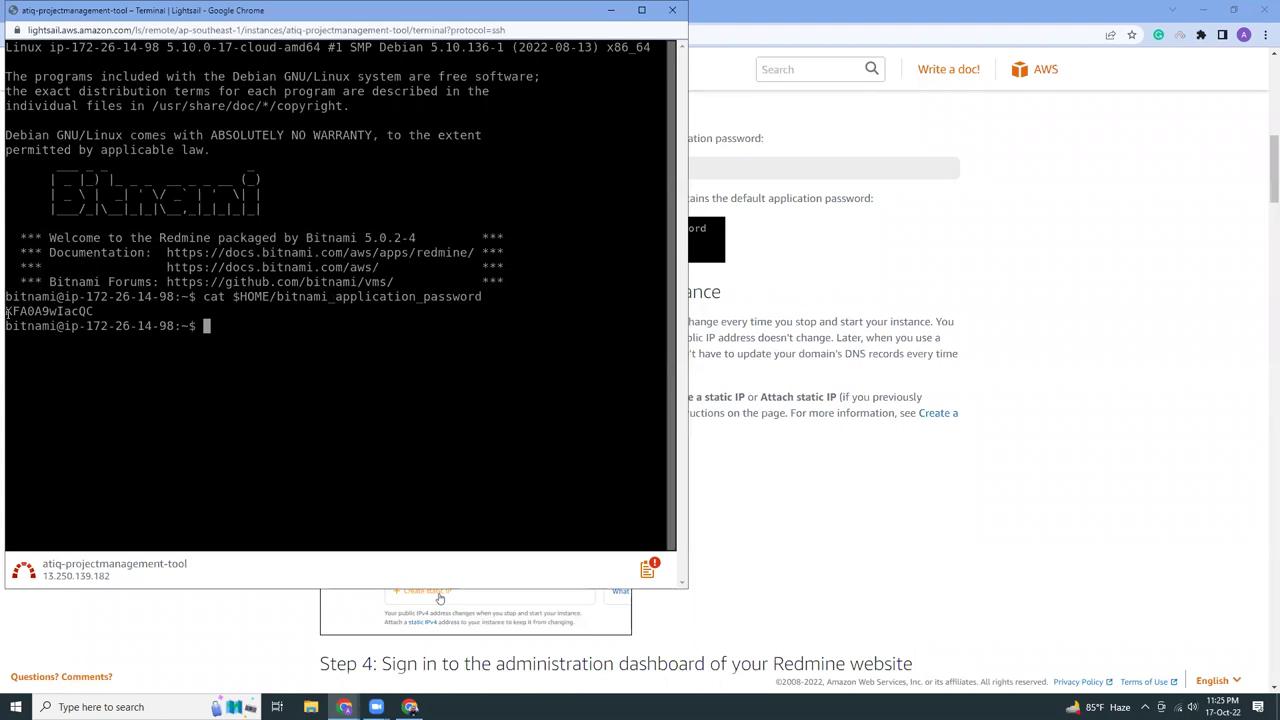
Copy the printed Redmine application password into a new Notepad document
{"action": "left_click_drag", "start_coordinate": [7, 311], "coordinate": [94, 312]}
{"action": "right_click", "coordinate": [80, 316]}
{"action": "left_click", "coordinate": [105, 362]}
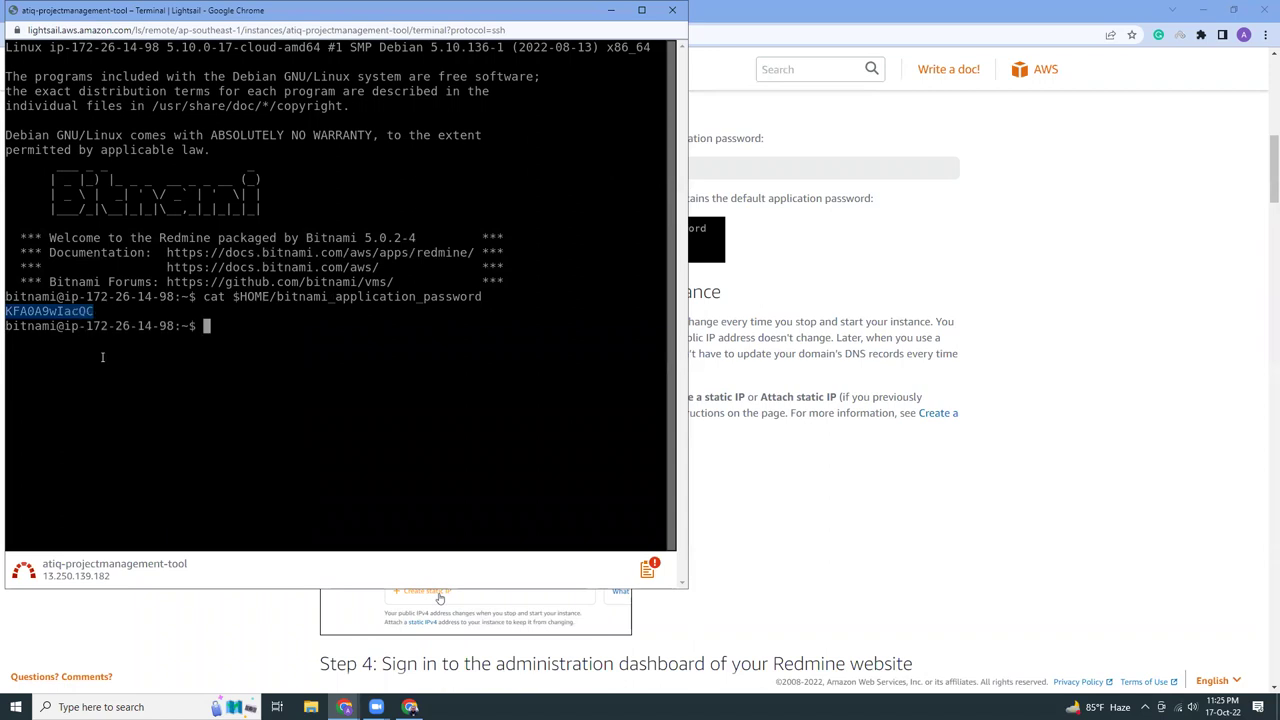
{"action": "left_click", "coordinate": [100, 707]}
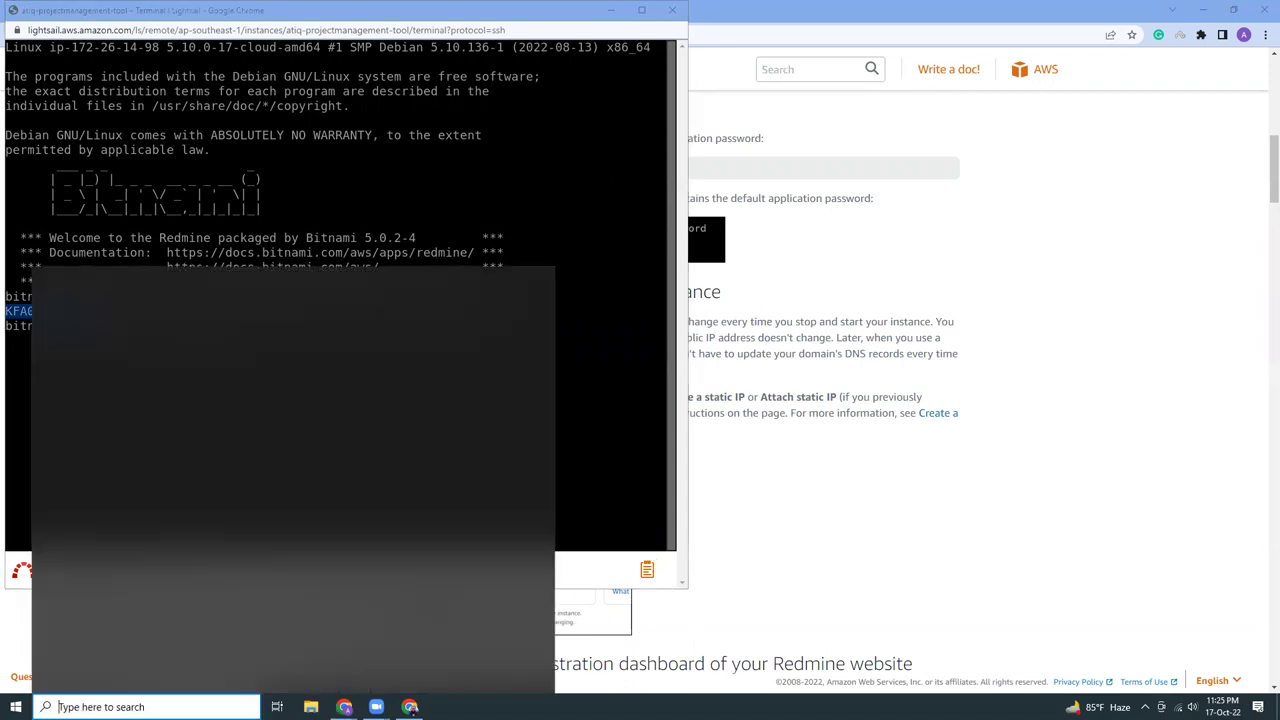
{"action": "type", "text": "note"}
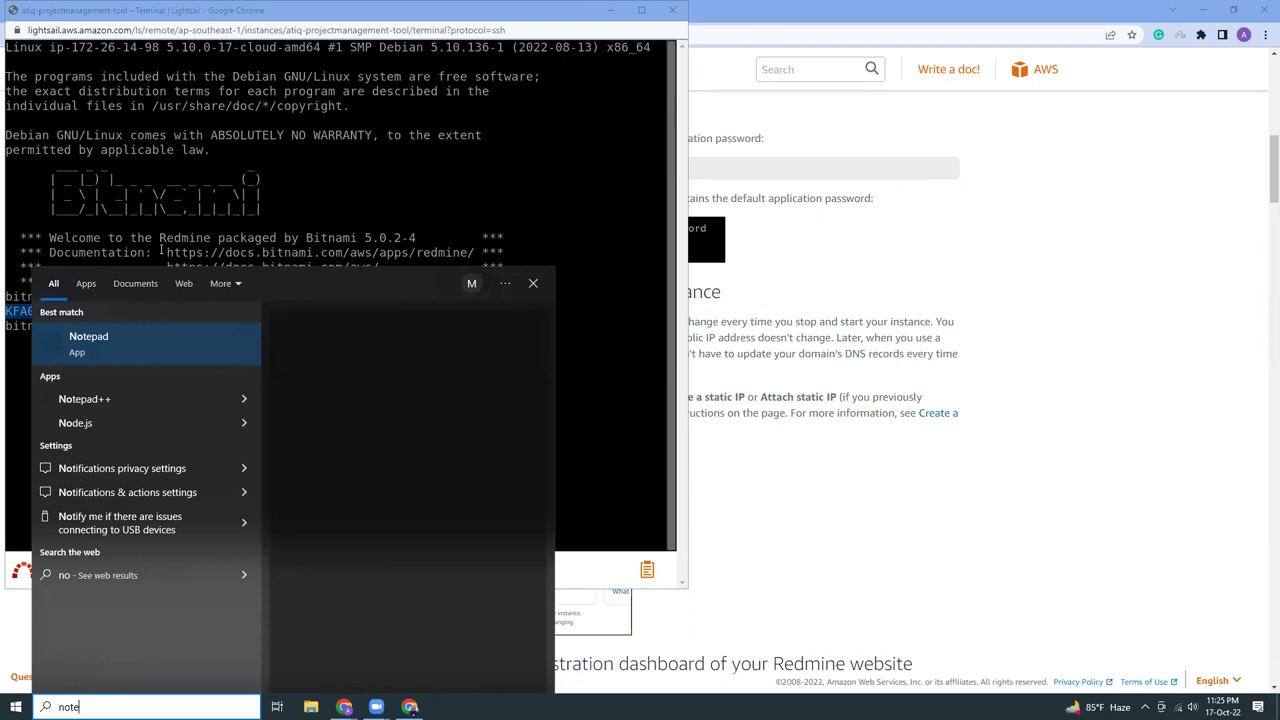
{"action": "left_click", "coordinate": [120, 337]}
{"action": "key", "text": "ctrl+v"}
{"action": "left_click", "coordinate": [565, 383]}
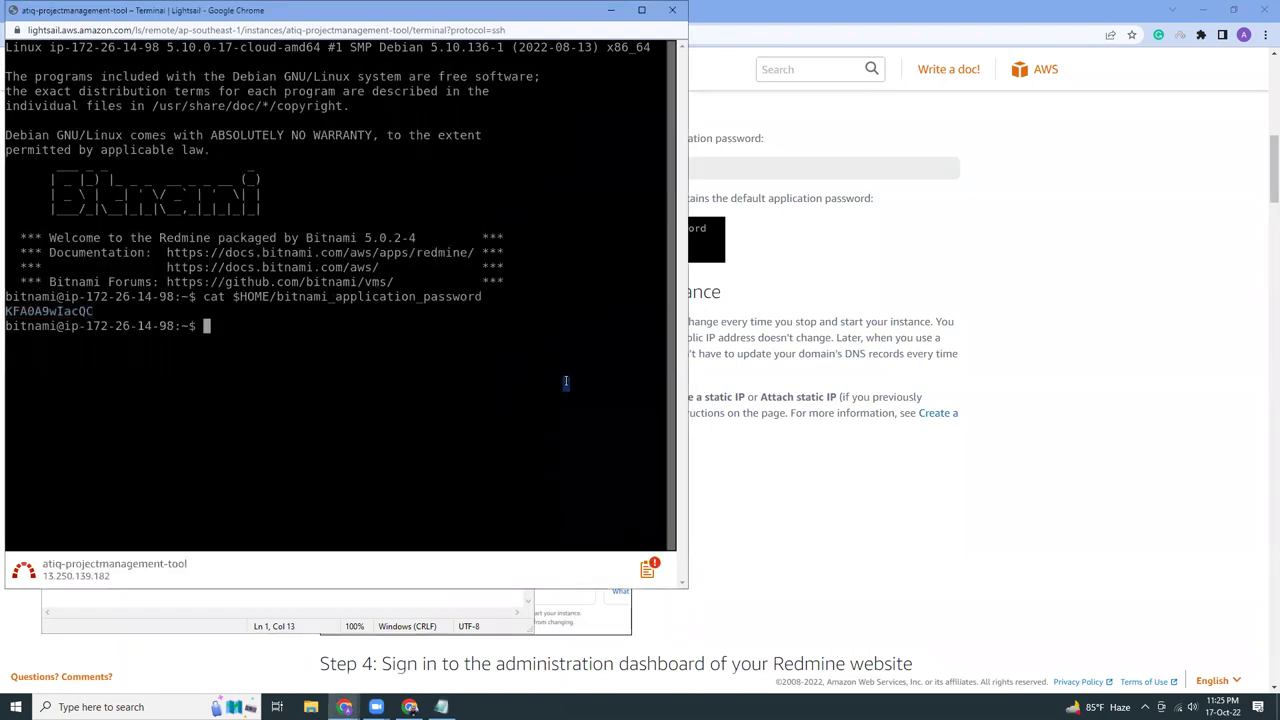
{"action": "left_click", "coordinate": [716, 387]}
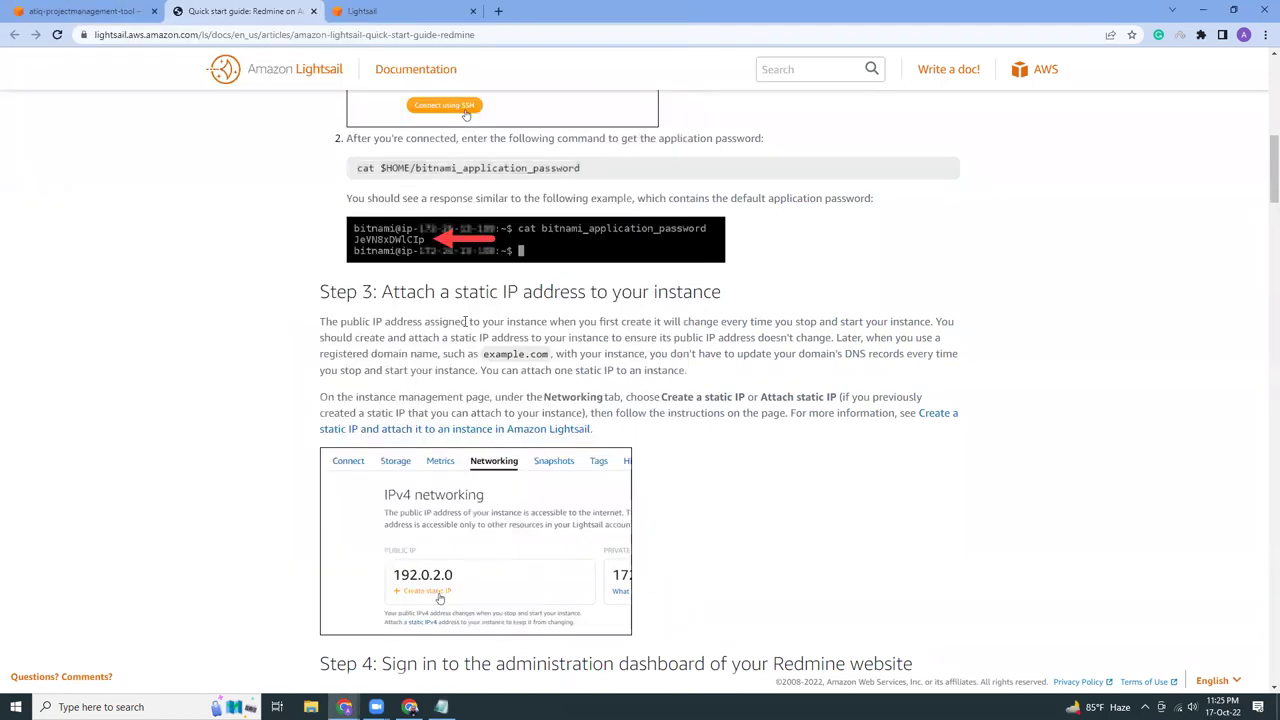
Add a DNS-only Cloudflare A record 'pm' pointing to the copied IP 13.250.139.182
{"action": "left_click", "coordinate": [82, 13]}
{"action": "left_click_drag", "start_coordinate": [401, 468], "coordinate": [548, 468]}
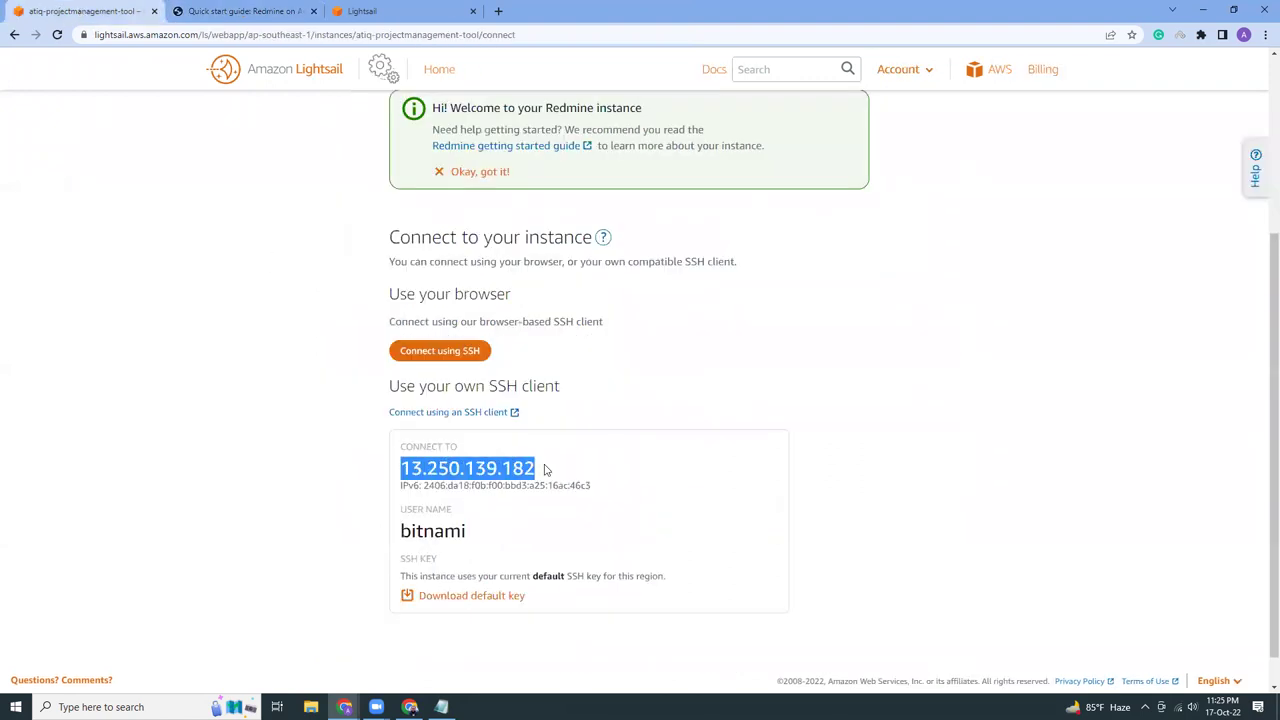
{"action": "left_click", "coordinate": [410, 707]}
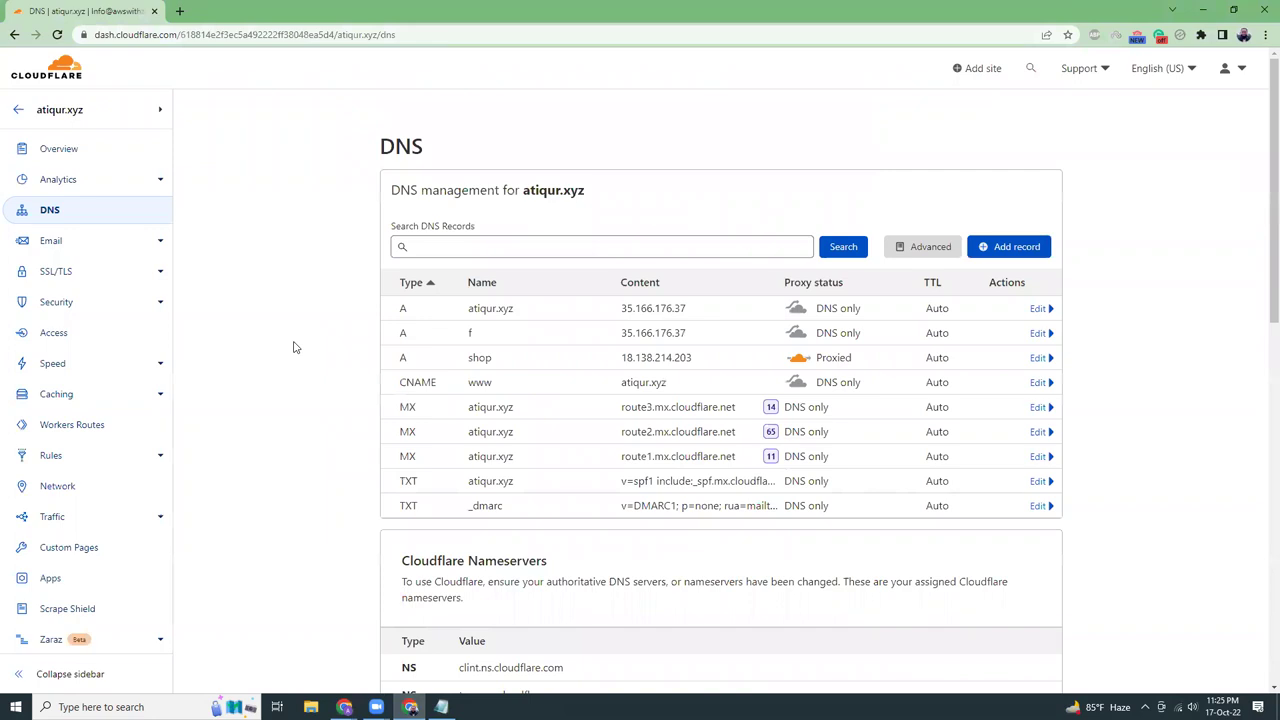
{"action": "left_click", "coordinate": [1027, 252]}
{"action": "left_click", "coordinate": [557, 320]}
{"action": "type", "text": "pm"}
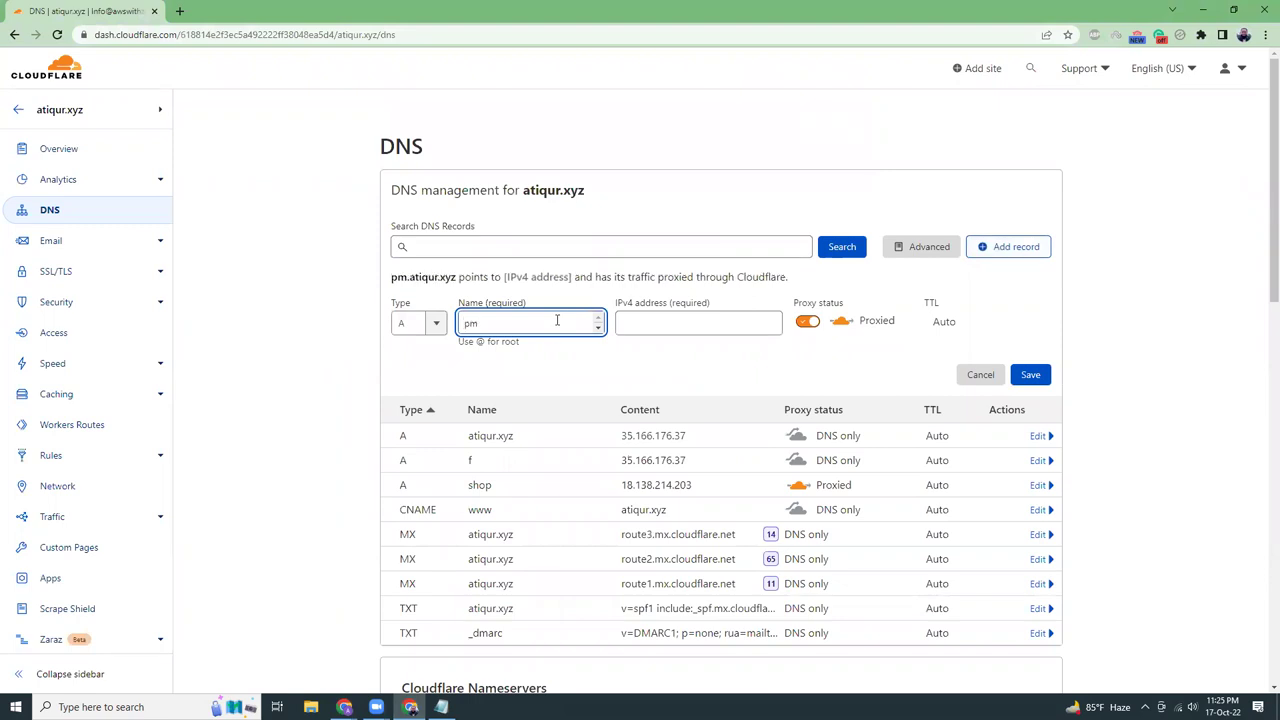
{"action": "left_click", "coordinate": [678, 326]}
{"action": "key", "text": "ctrl+v"}
{"action": "left_click", "coordinate": [807, 322]}
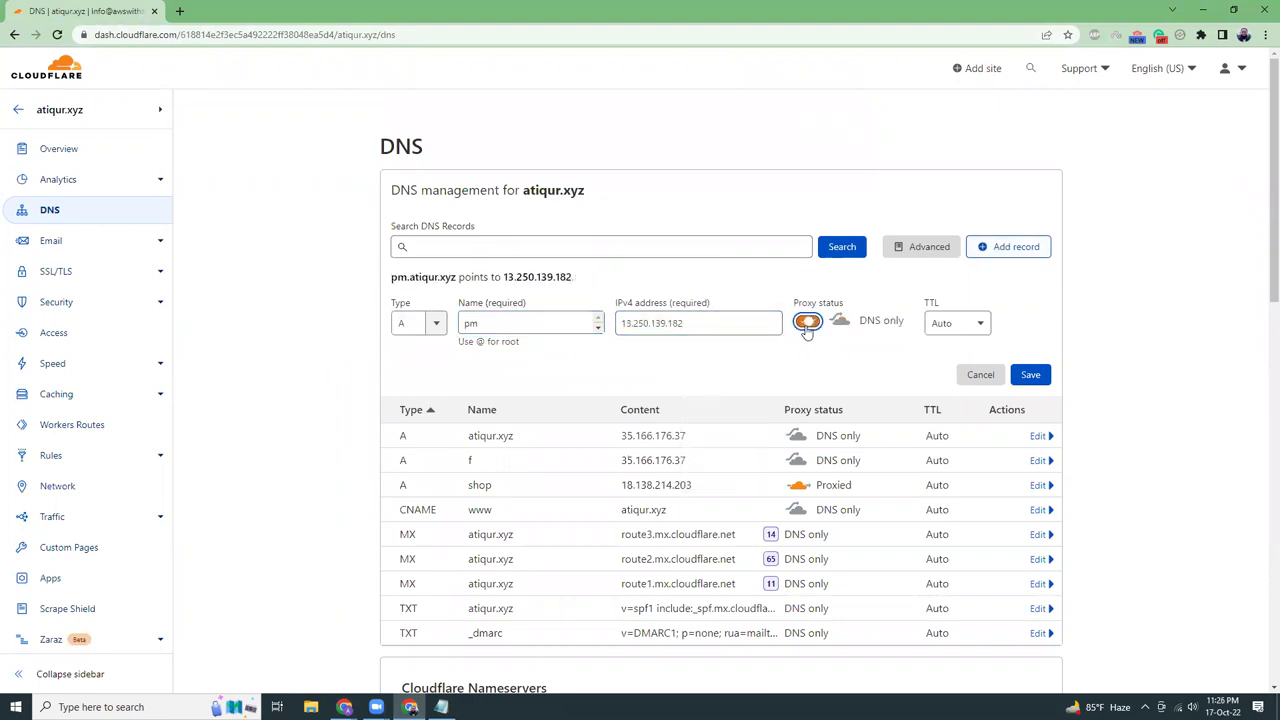
{"action": "left_click", "coordinate": [1031, 375]}
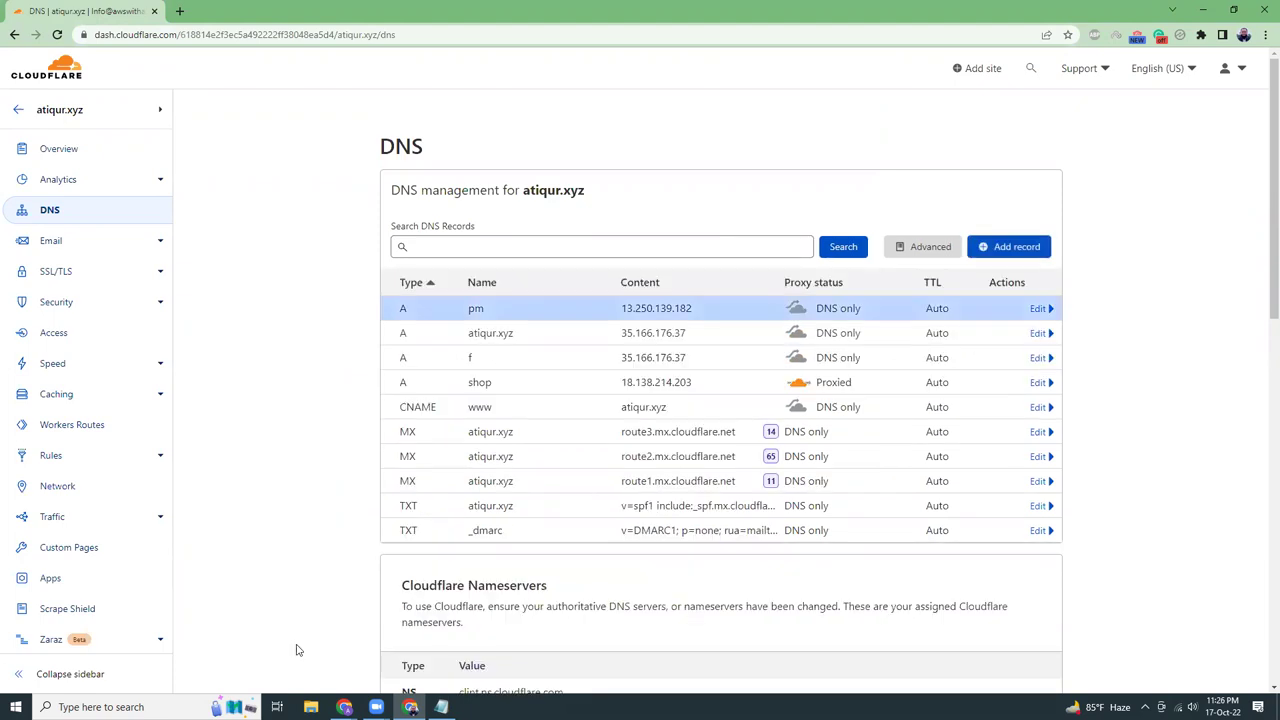
Load pm.atiqur.xyz in a new browser tab
{"action": "mouse_move", "coordinate": [344, 707]}
{"action": "left_click", "coordinate": [300, 645]}
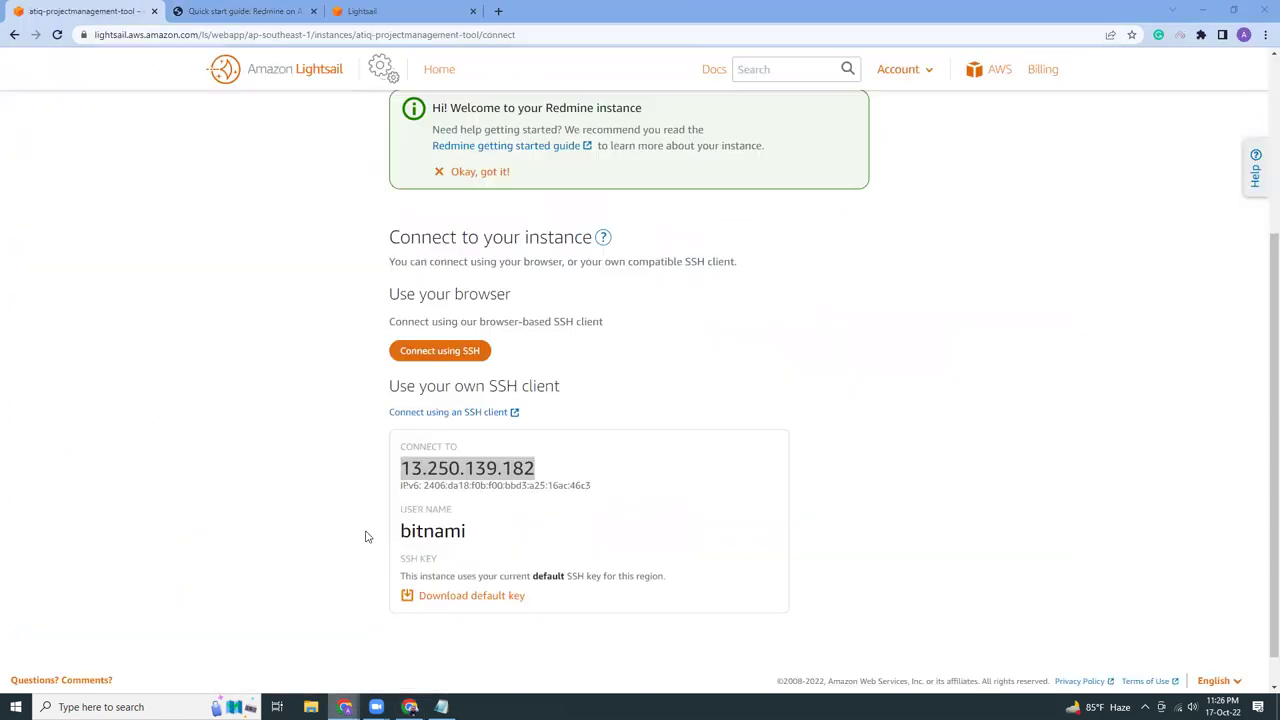
{"action": "left_click", "coordinate": [499, 11]}
{"action": "type", "text": "pm.atiqur."}
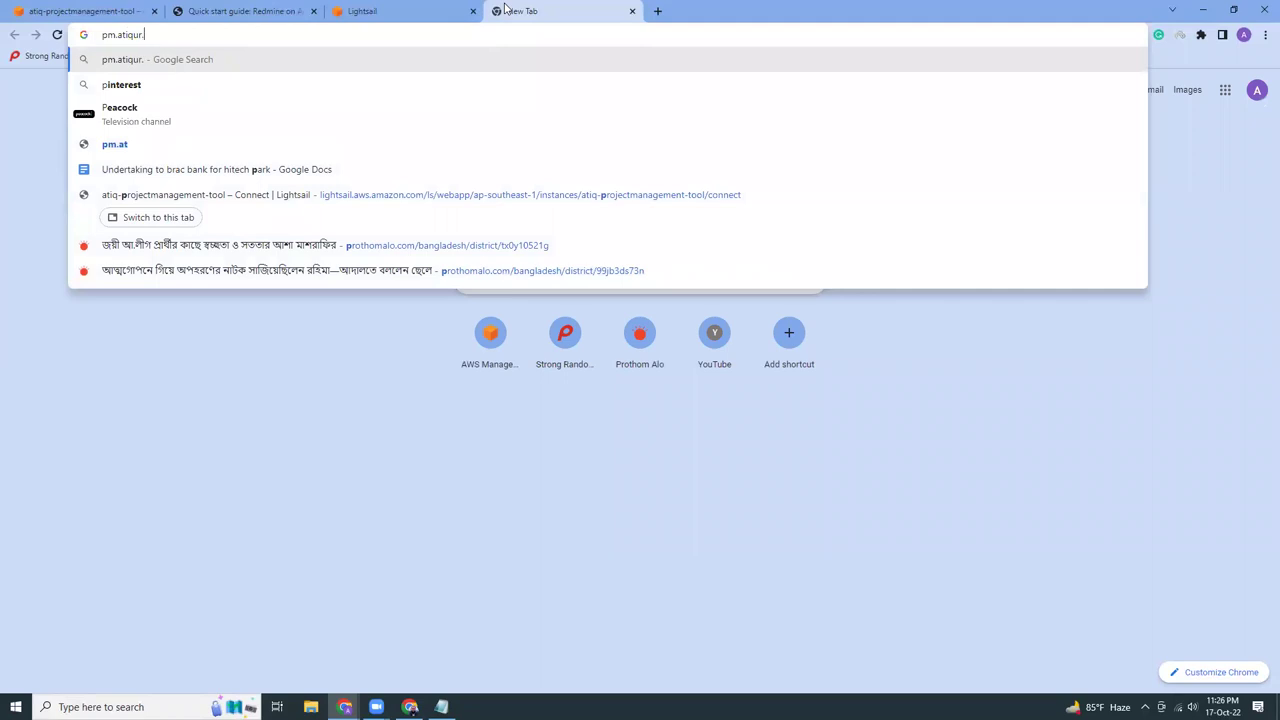
{"action": "type", "text": "xyz"}
{"action": "key", "text": "Return"}
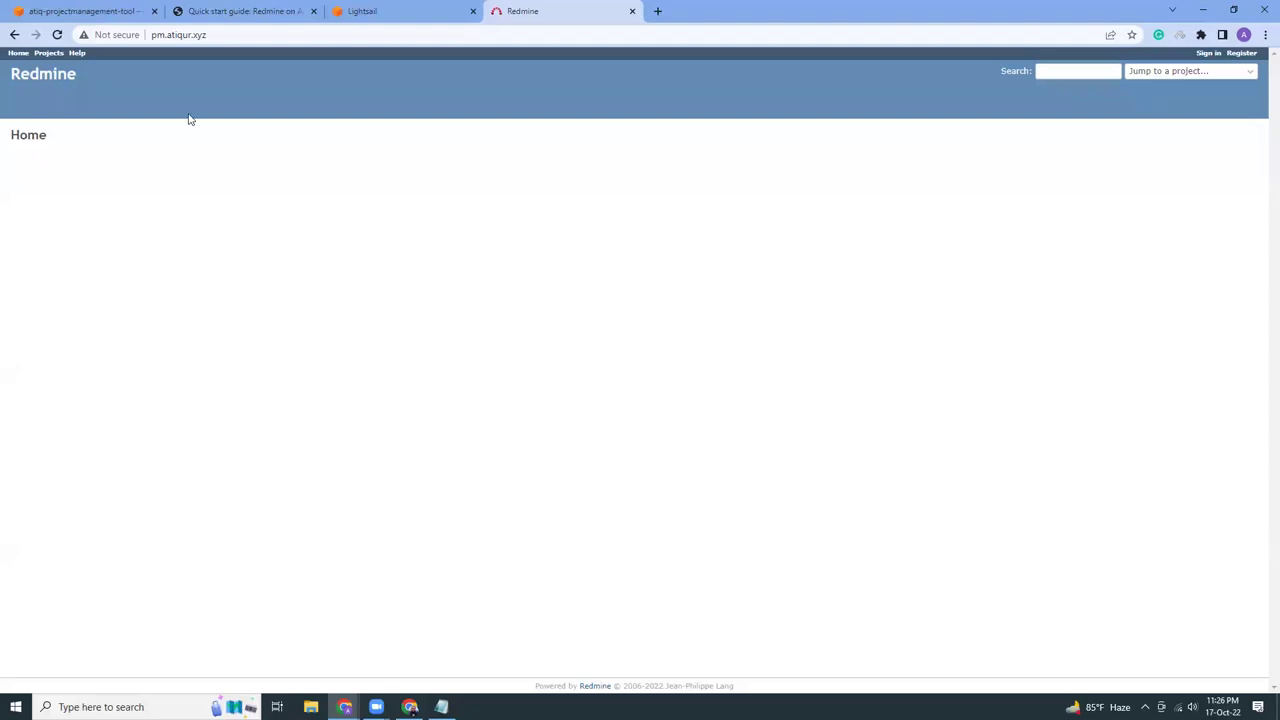
Sign in to Redmine as 'user' with the application password from Notepad, and save the login
{"action": "left_click", "coordinate": [600, 35]}
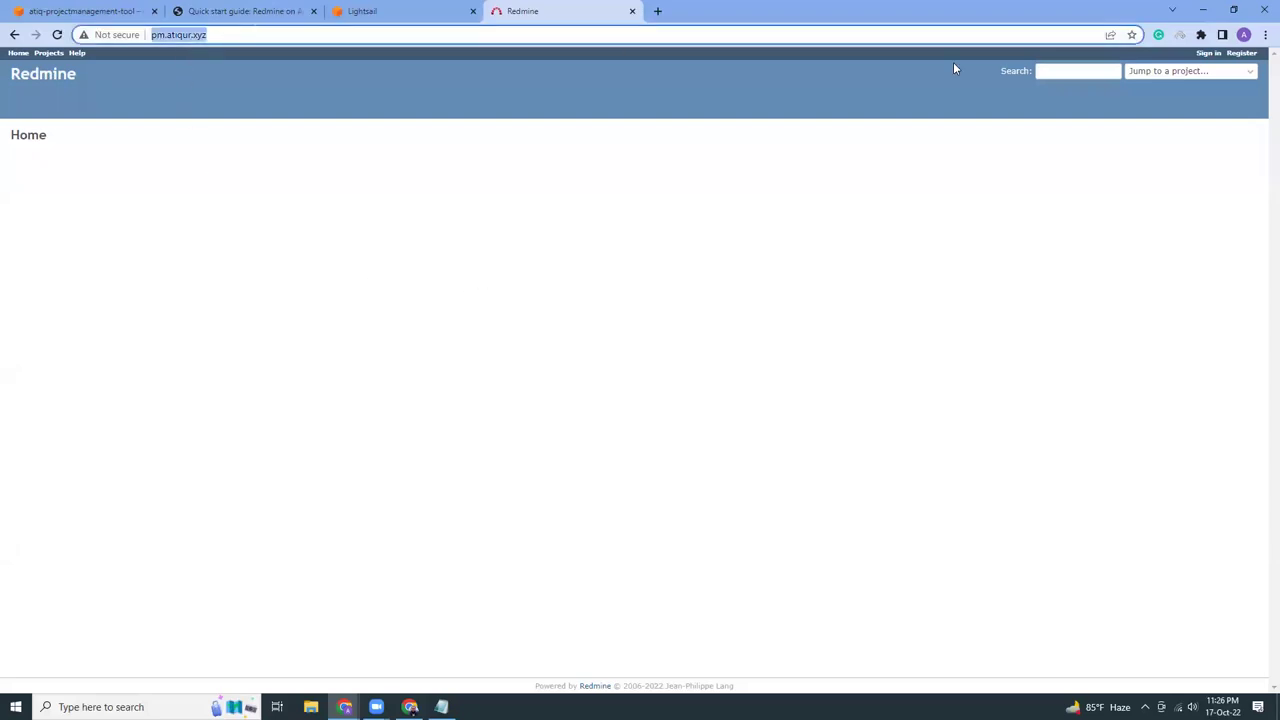
{"action": "left_click", "coordinate": [1208, 55]}
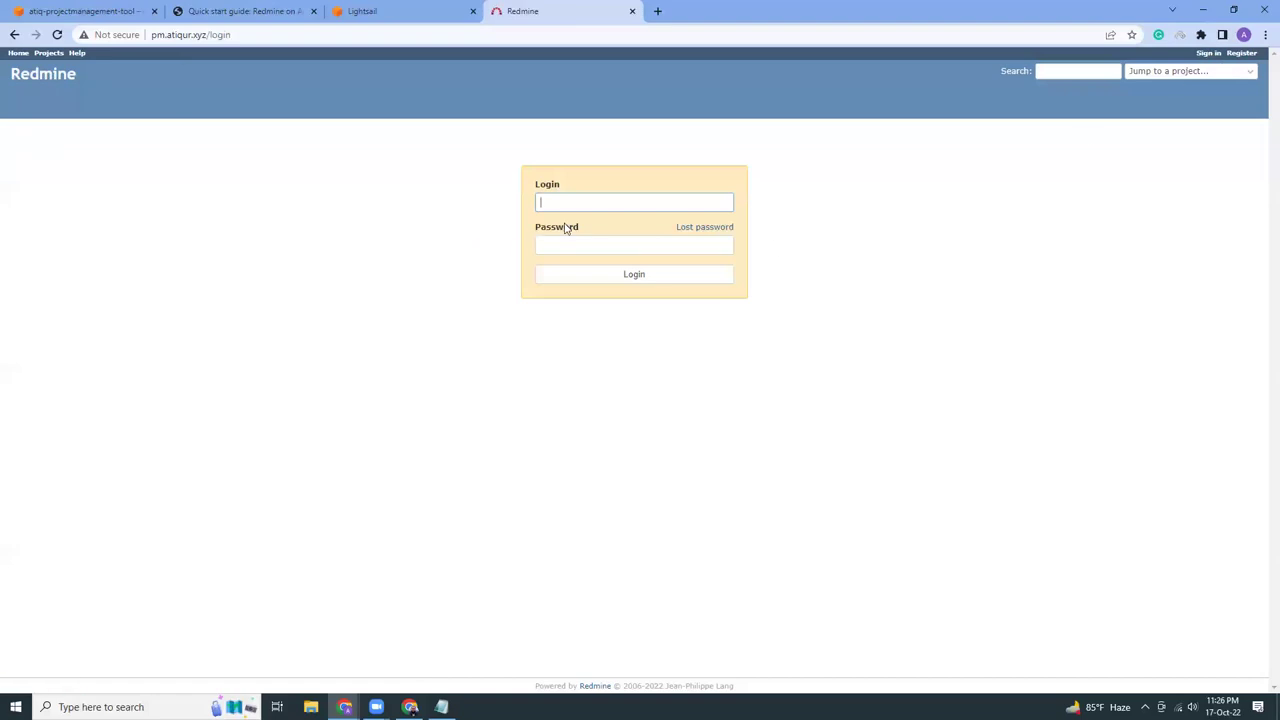
{"action": "type", "text": "user"}
{"action": "left_click", "coordinate": [441, 707]}
{"action": "left_click_drag", "start_coordinate": [47, 104], "coordinate": [145, 164]}
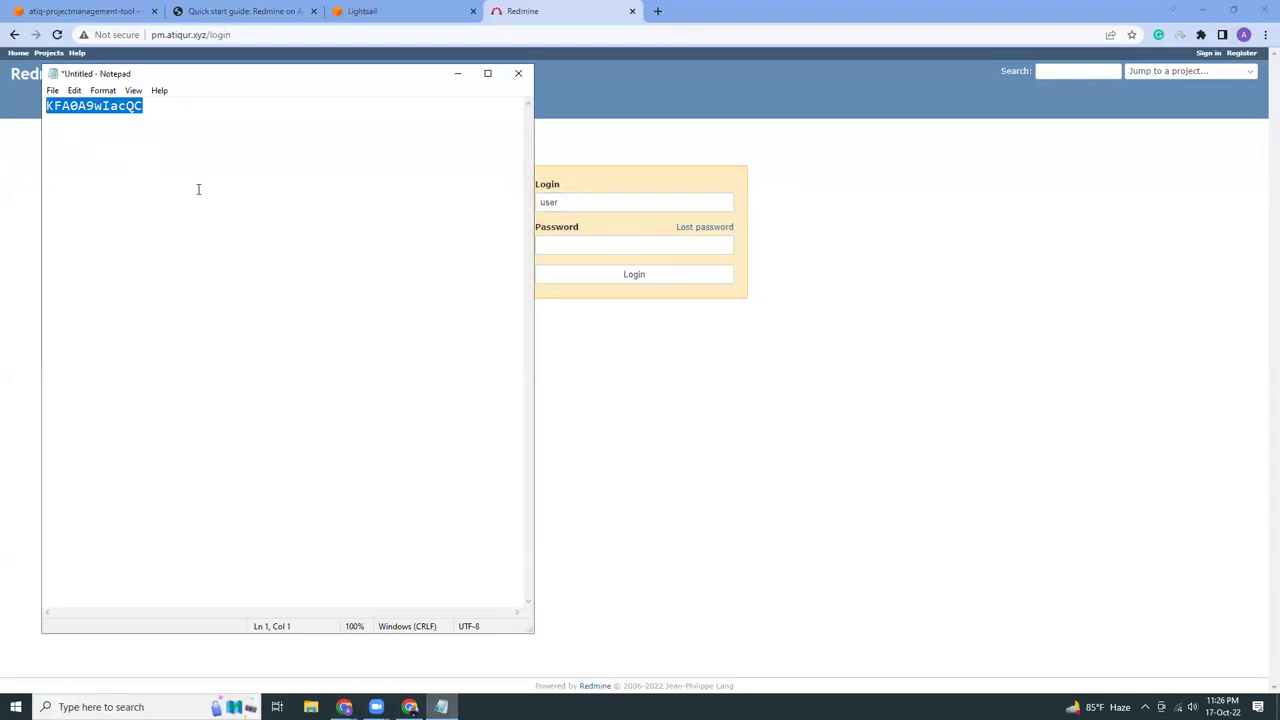
{"action": "left_click", "coordinate": [668, 245]}
{"action": "key", "text": "ctrl+v"}
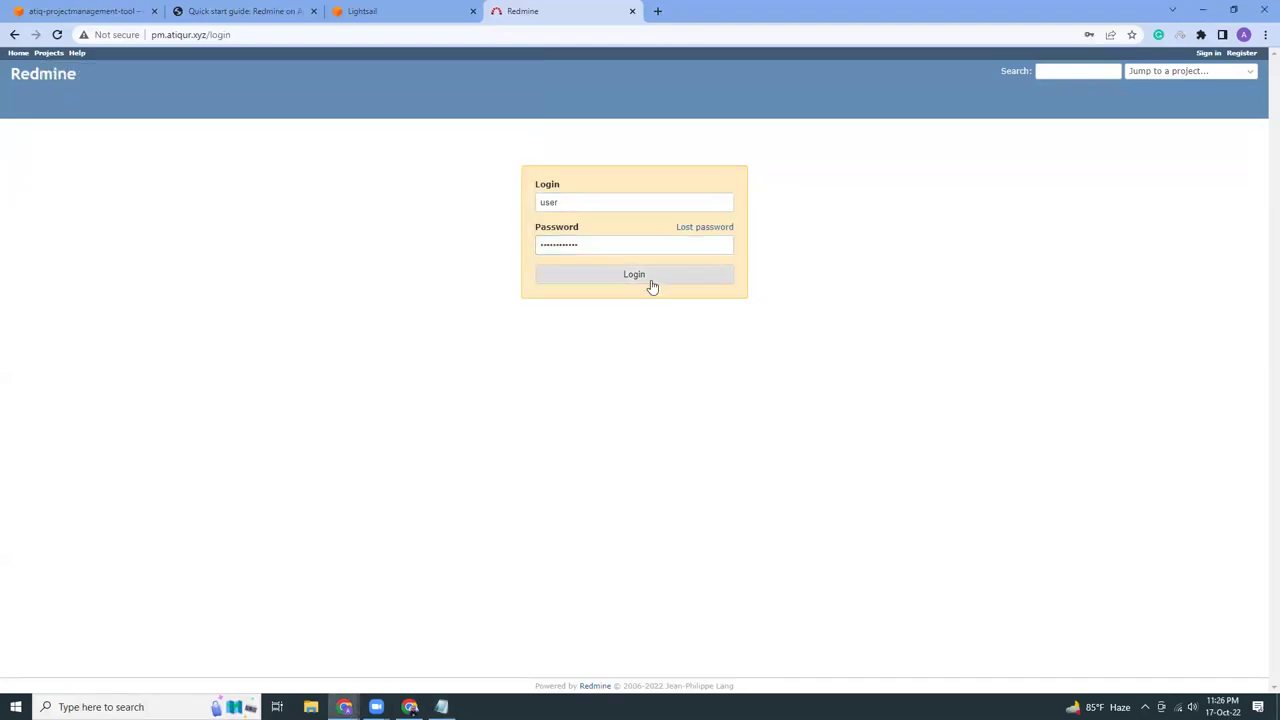
{"action": "left_click", "coordinate": [650, 282]}
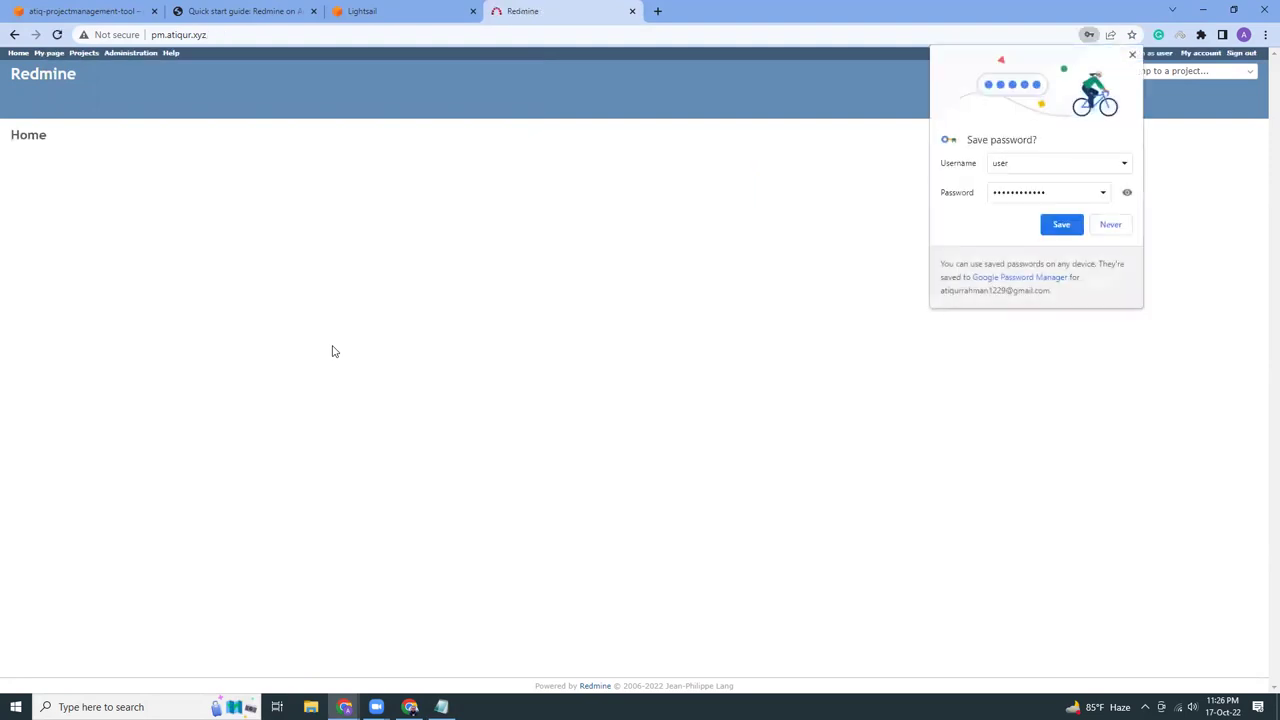
{"action": "left_click", "coordinate": [1063, 226]}
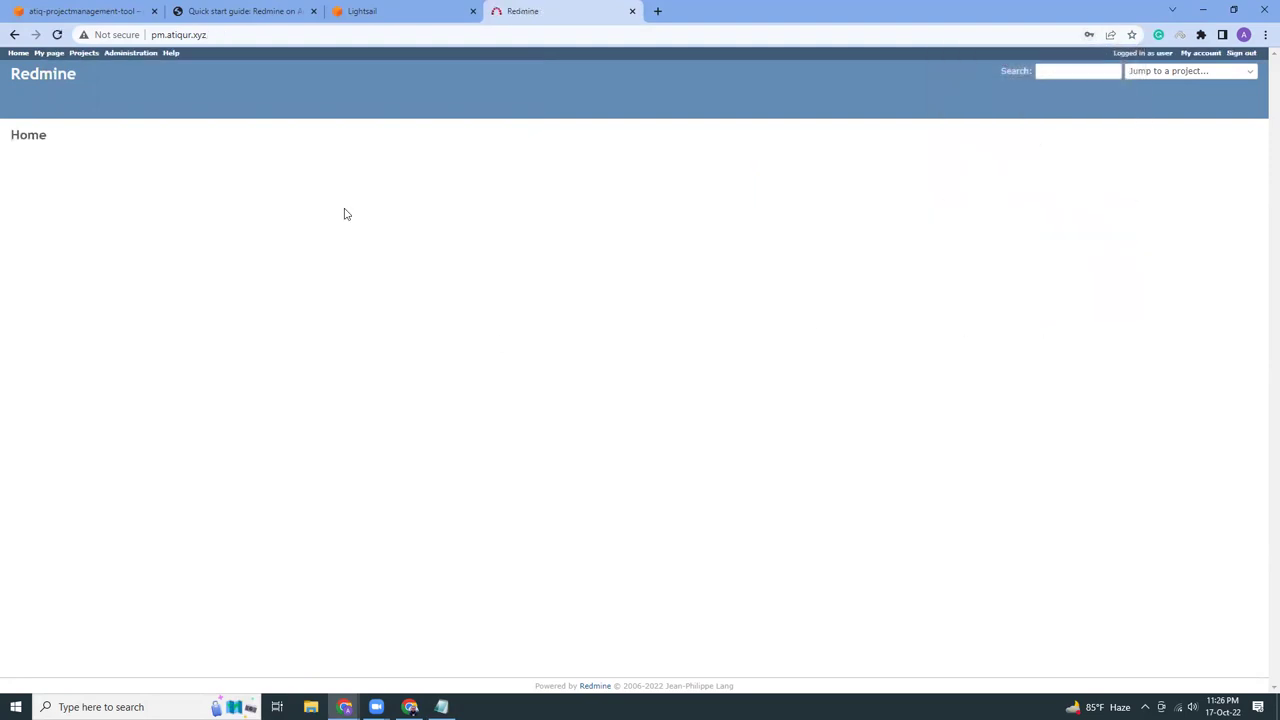
{"action": "left_click", "coordinate": [368, 14]}
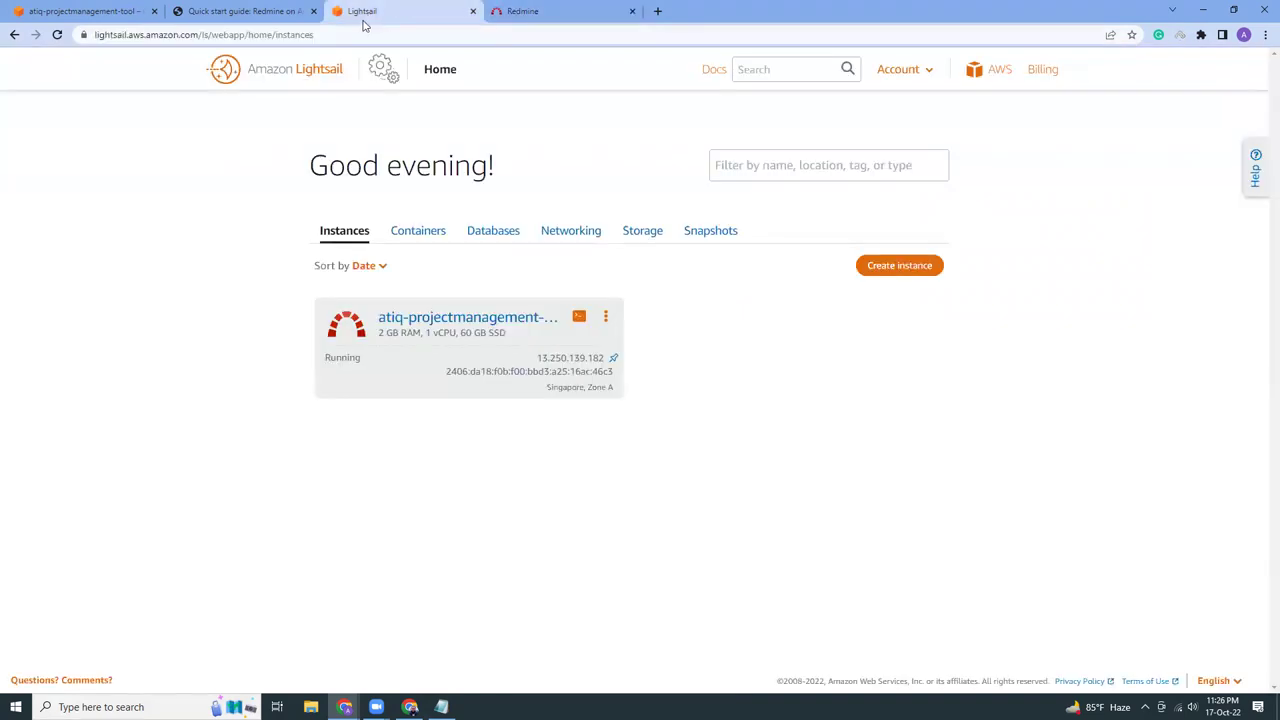
Copy the sudo /opt/bitnami/bncert-tool command from Step 6 of the Redmine quick start guide
{"action": "left_click", "coordinate": [473, 11]}
{"action": "left_click", "coordinate": [260, 14]}
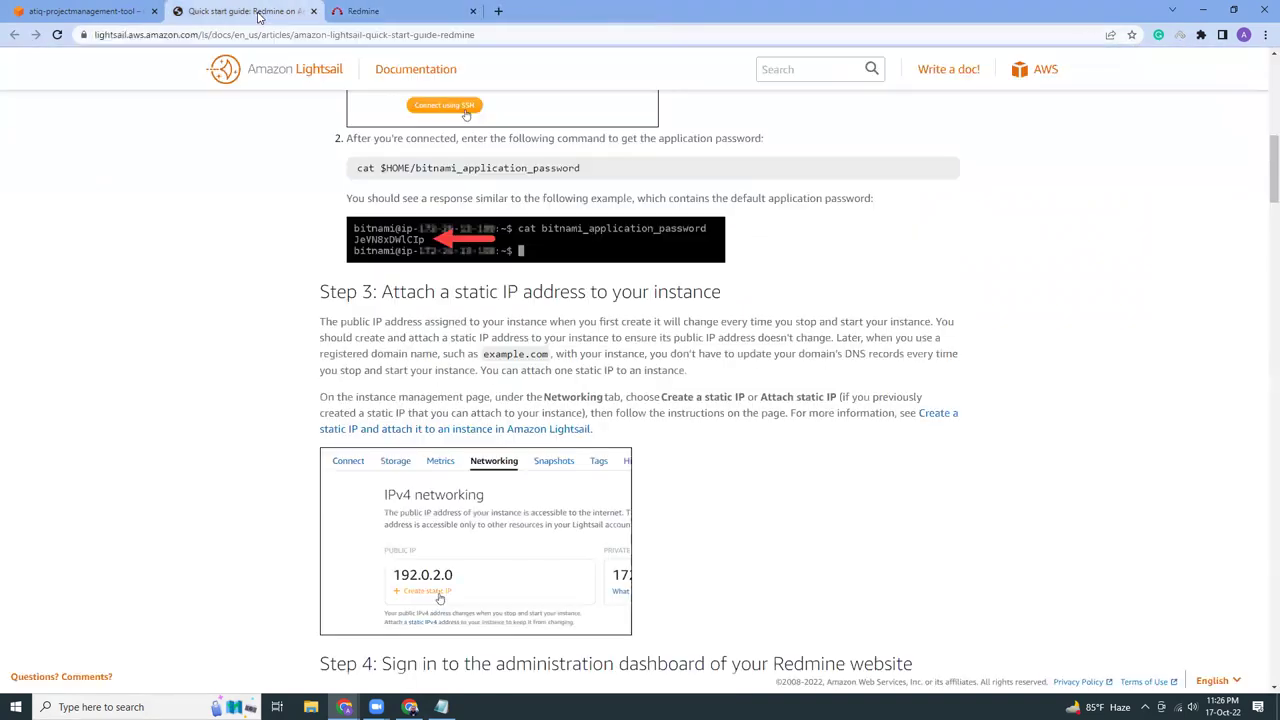
{"action": "scroll", "coordinate": [560, 452], "scroll_direction": "down", "scroll_amount": 4}
{"action": "scroll", "coordinate": [560, 452], "scroll_direction": "down", "scroll_amount": 3}
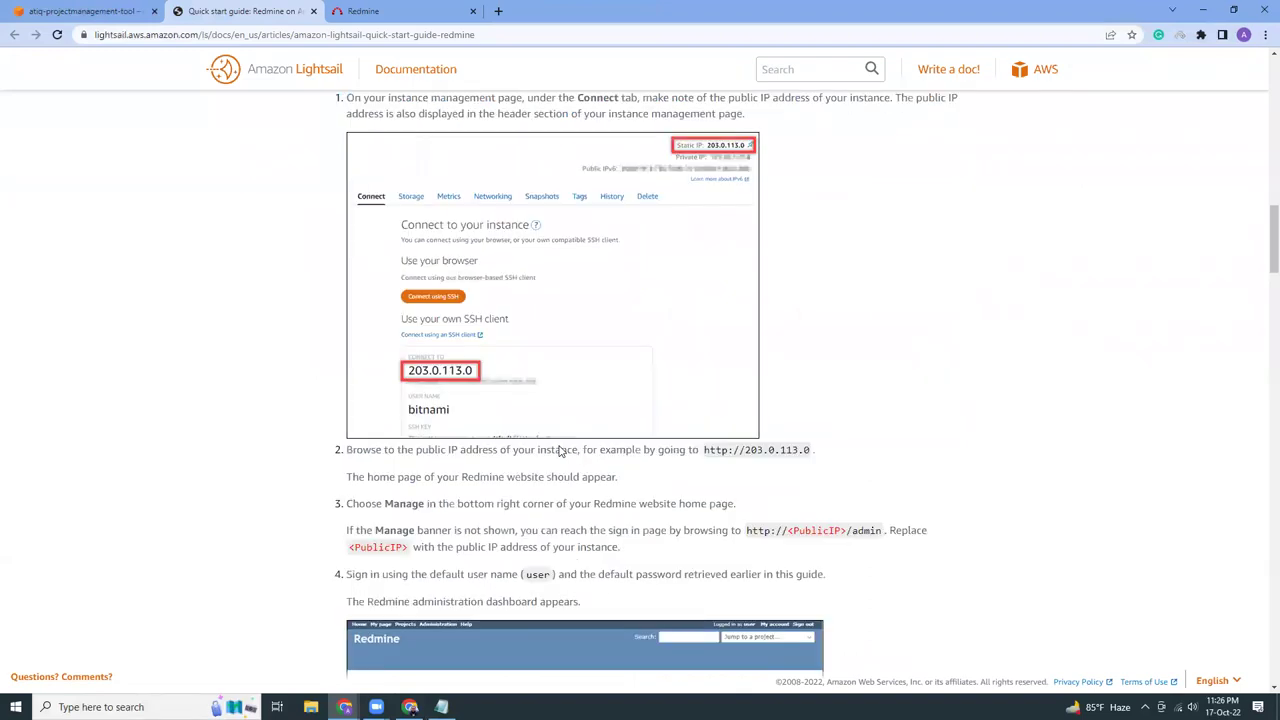
{"action": "scroll", "coordinate": [560, 452], "scroll_direction": "down", "scroll_amount": 6}
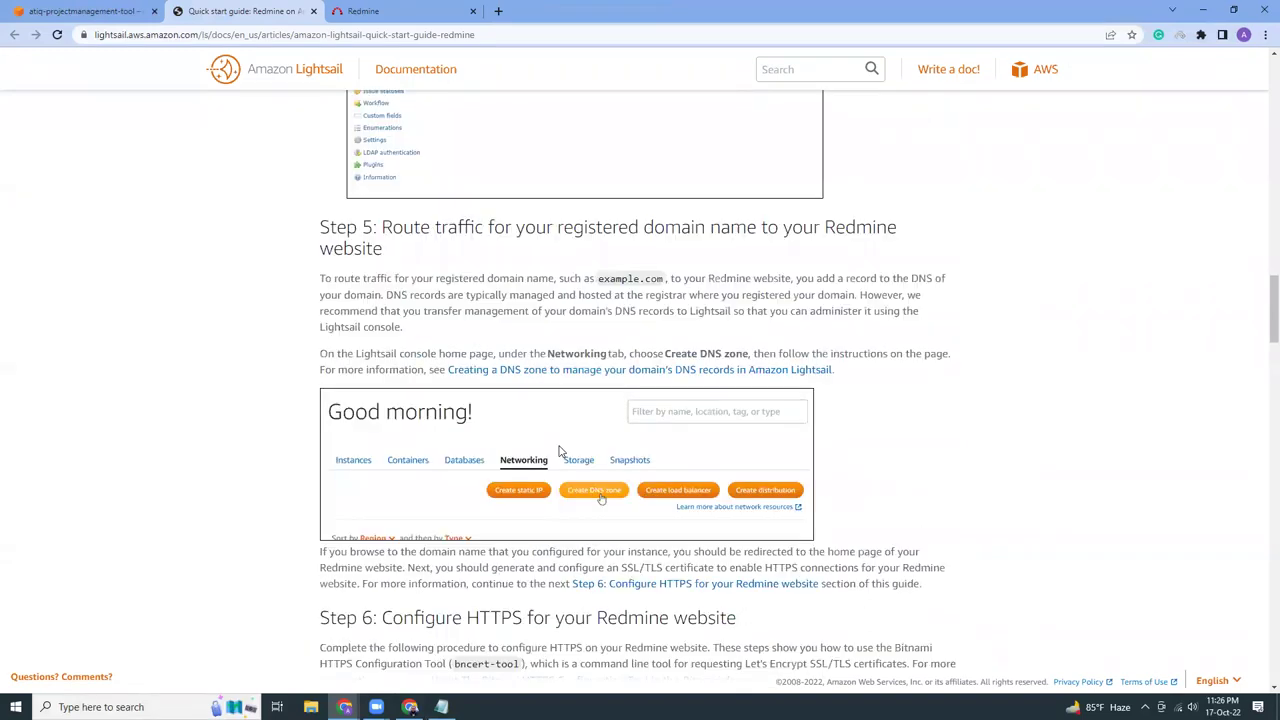
{"action": "scroll", "coordinate": [560, 452], "scroll_direction": "down", "scroll_amount": 7}
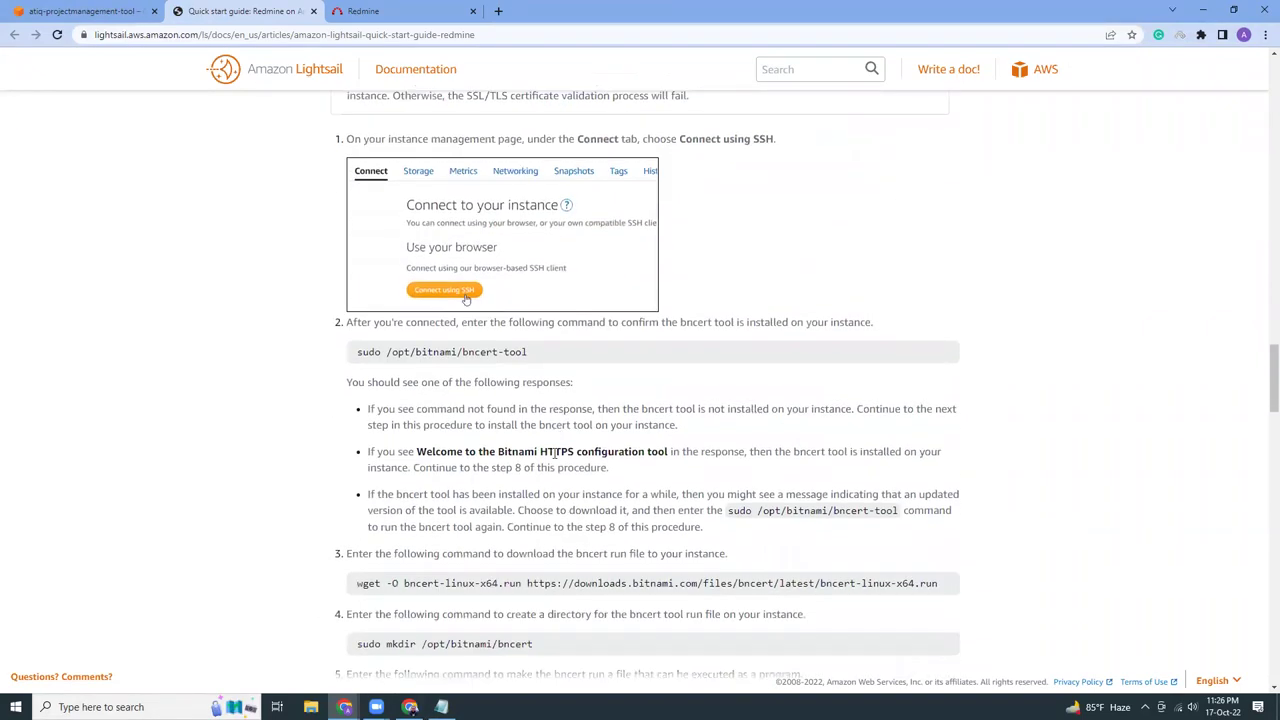
{"action": "triple_click", "coordinate": [460, 352]}
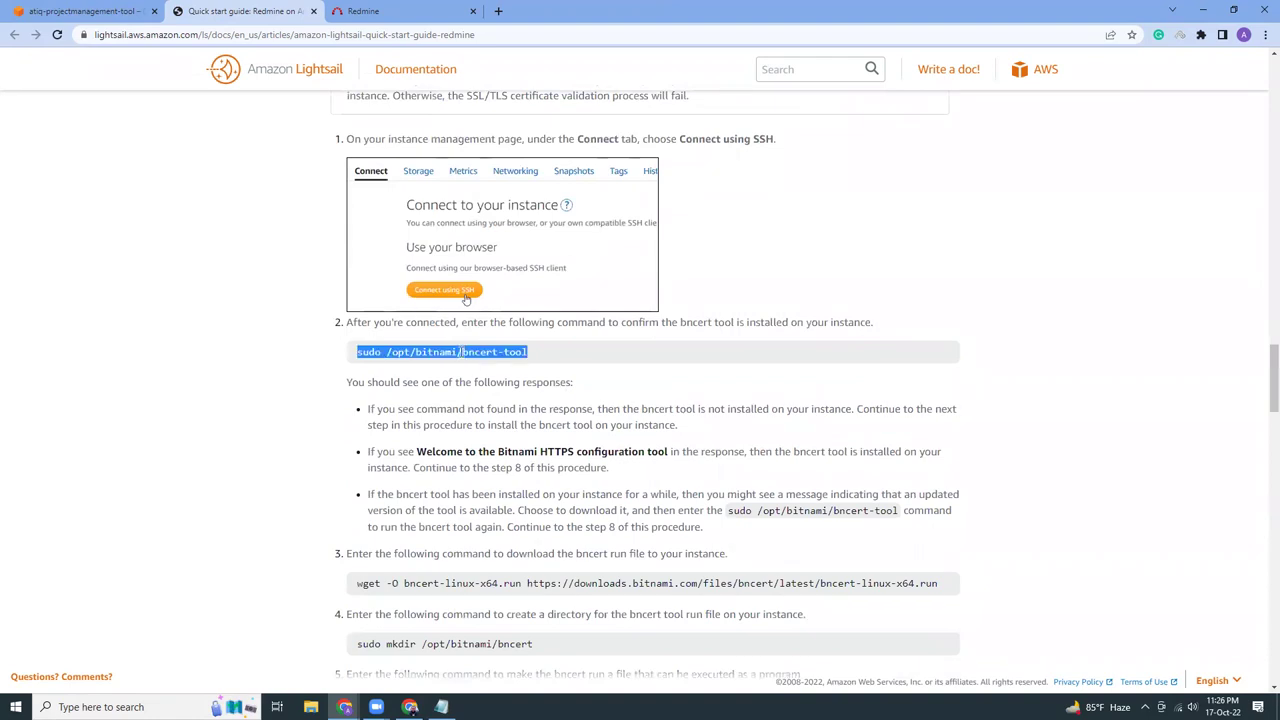
{"action": "right_click", "coordinate": [462, 356]}
{"action": "left_click", "coordinate": [466, 366]}
Paste and run the bncert-tool command in the instance's SSH terminal
{"action": "left_click", "coordinate": [62, 12]}
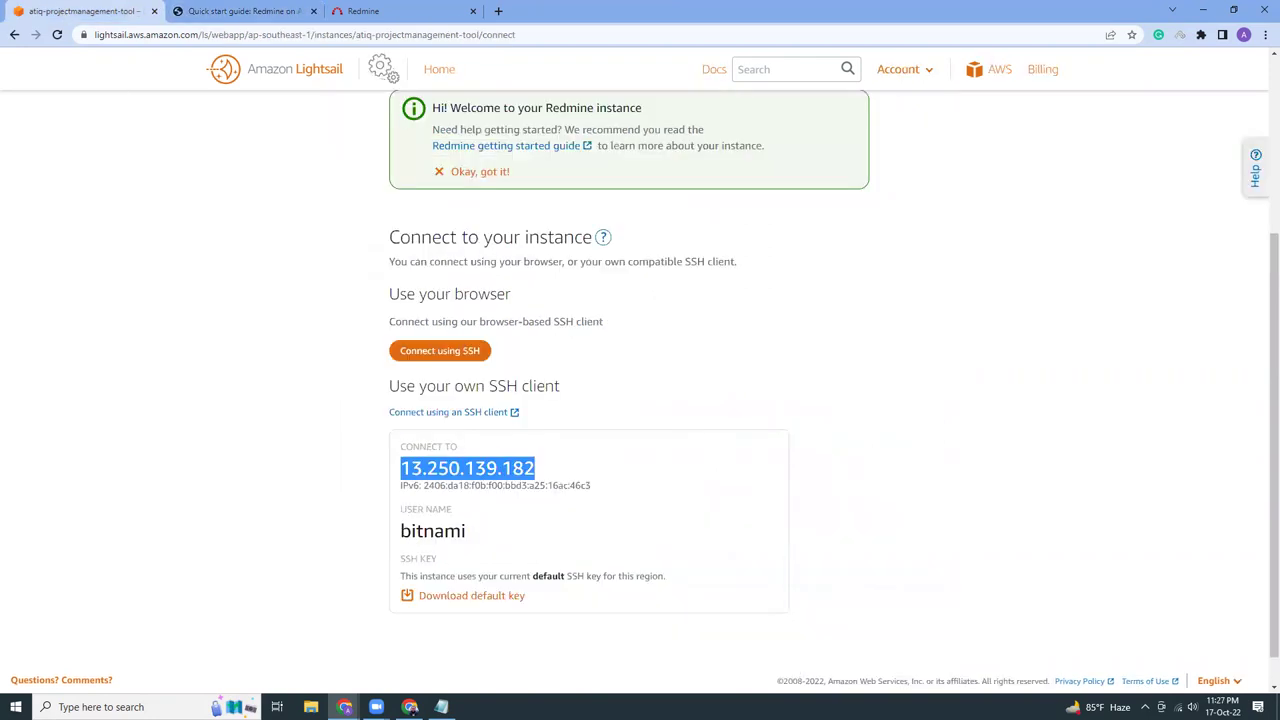
{"action": "mouse_move", "coordinate": [345, 707]}
{"action": "left_click", "coordinate": [413, 648]}
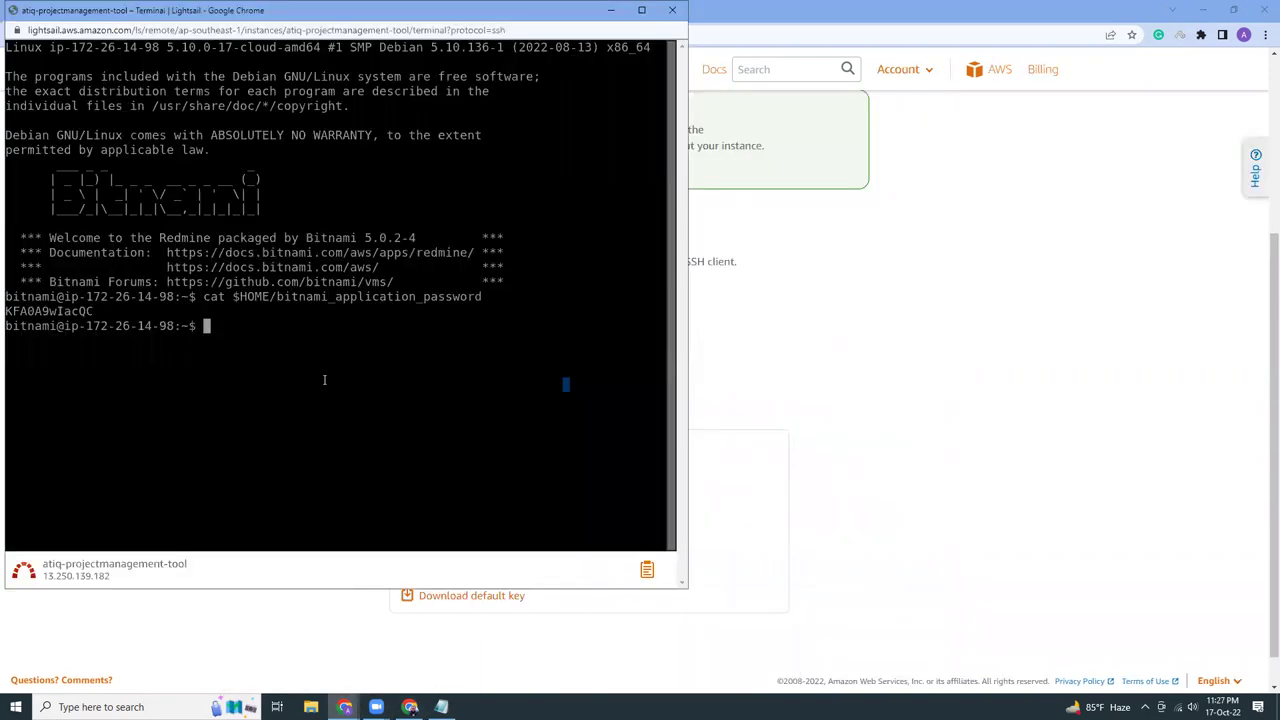
{"action": "right_click", "coordinate": [324, 380]}
{"action": "left_click", "coordinate": [357, 488]}
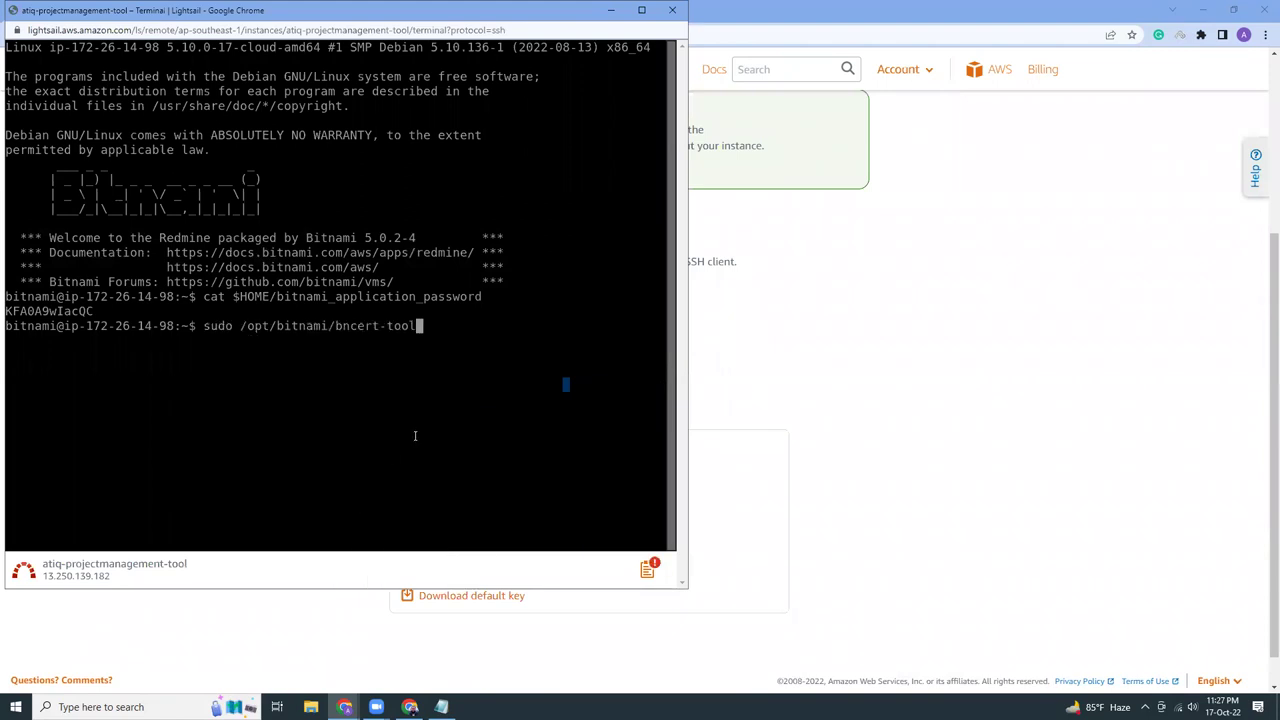
{"action": "key", "text": "Return"}
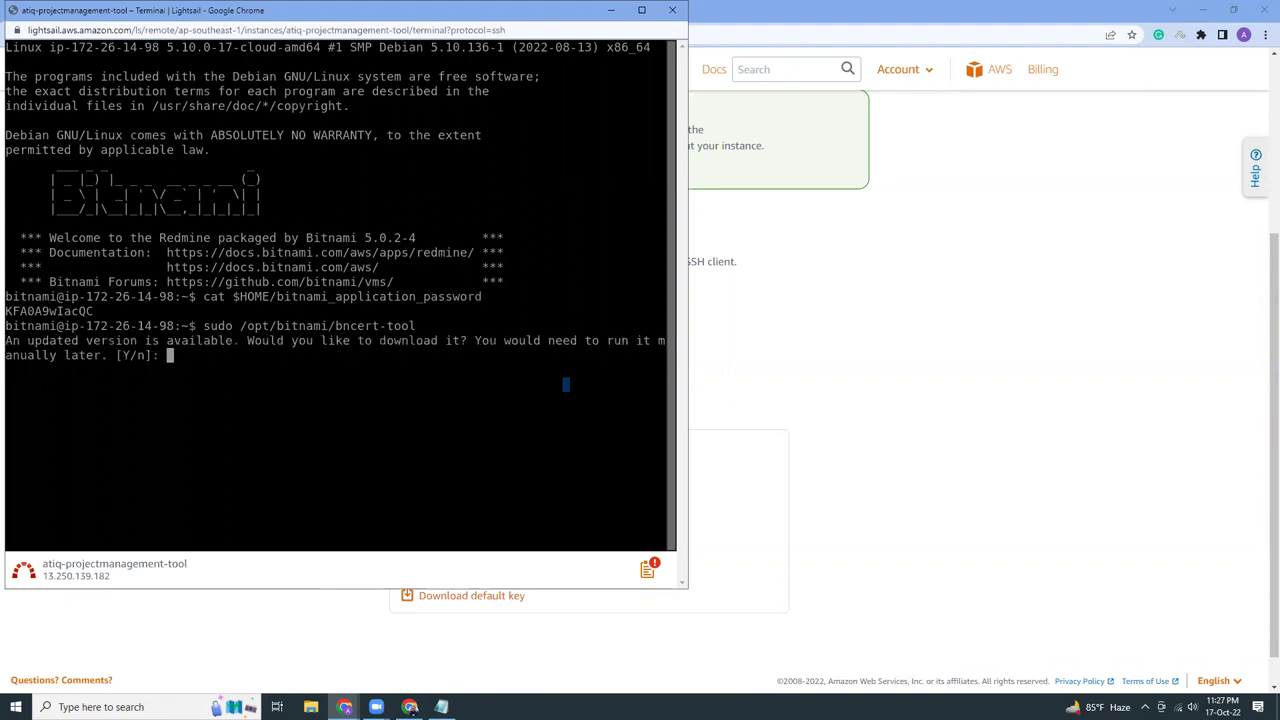
Accept the tool update with 'y', then rerun the updated bncert-tool command
{"action": "type", "text": "y"}
{"action": "key", "text": "Return"}
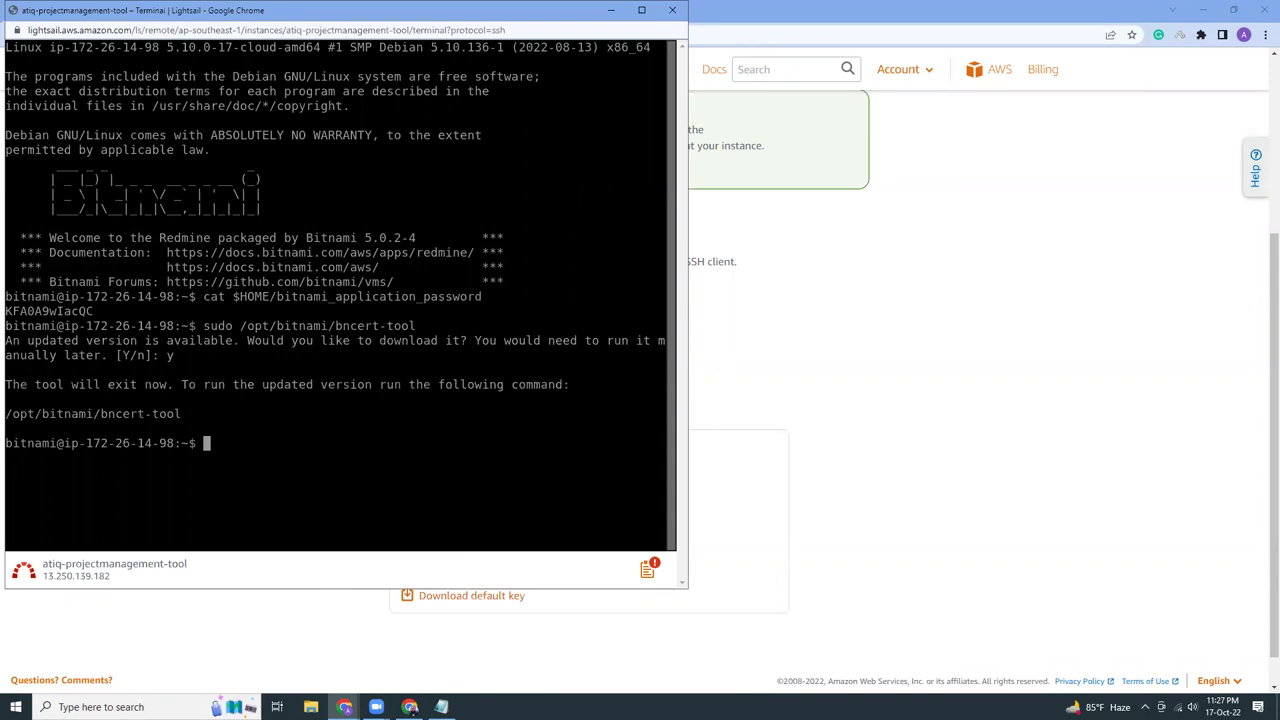
{"action": "right_click", "coordinate": [362, 470]}
{"action": "left_click", "coordinate": [417, 554]}
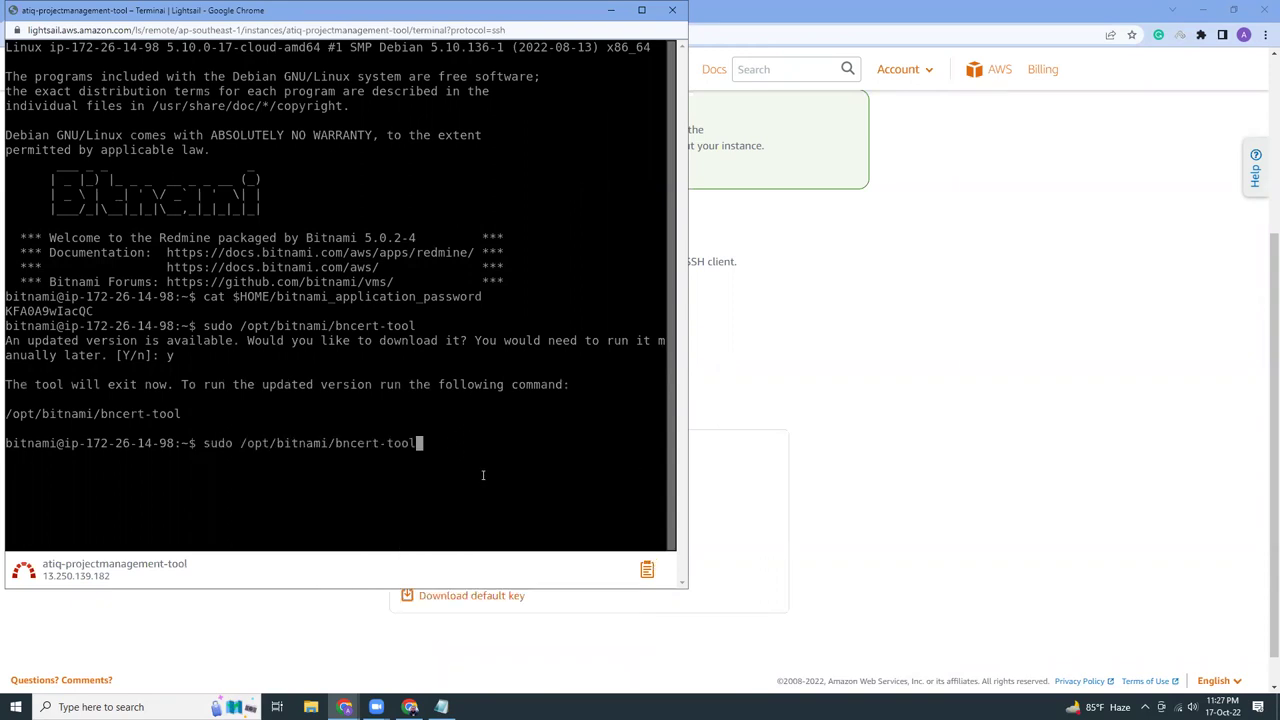
{"action": "key", "text": "Return"}
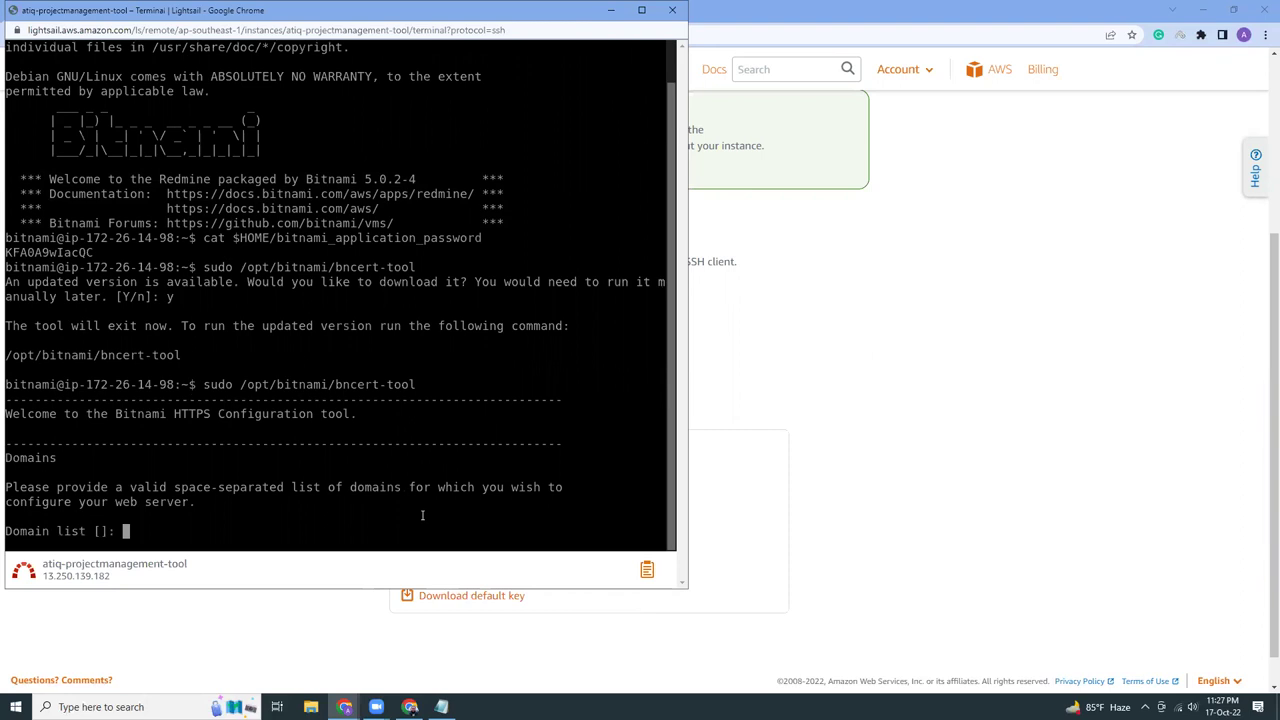
Enter domain pm.atiqur.xyz, skip www and HTTP-to-HTTPS redirection, and accept the changes
{"action": "type", "text": "pm.atiqur.xyz"}
{"action": "key", "text": "Return"}
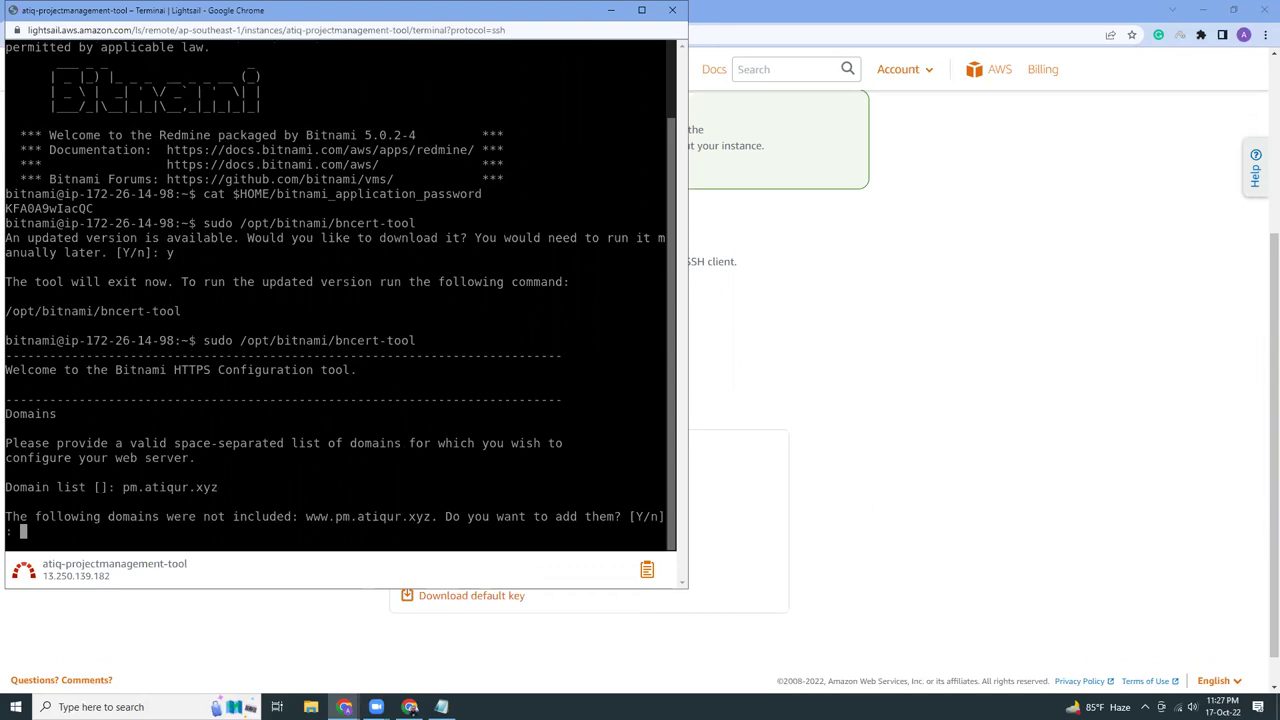
{"action": "type", "text": "n"}
{"action": "key", "text": "Return"}
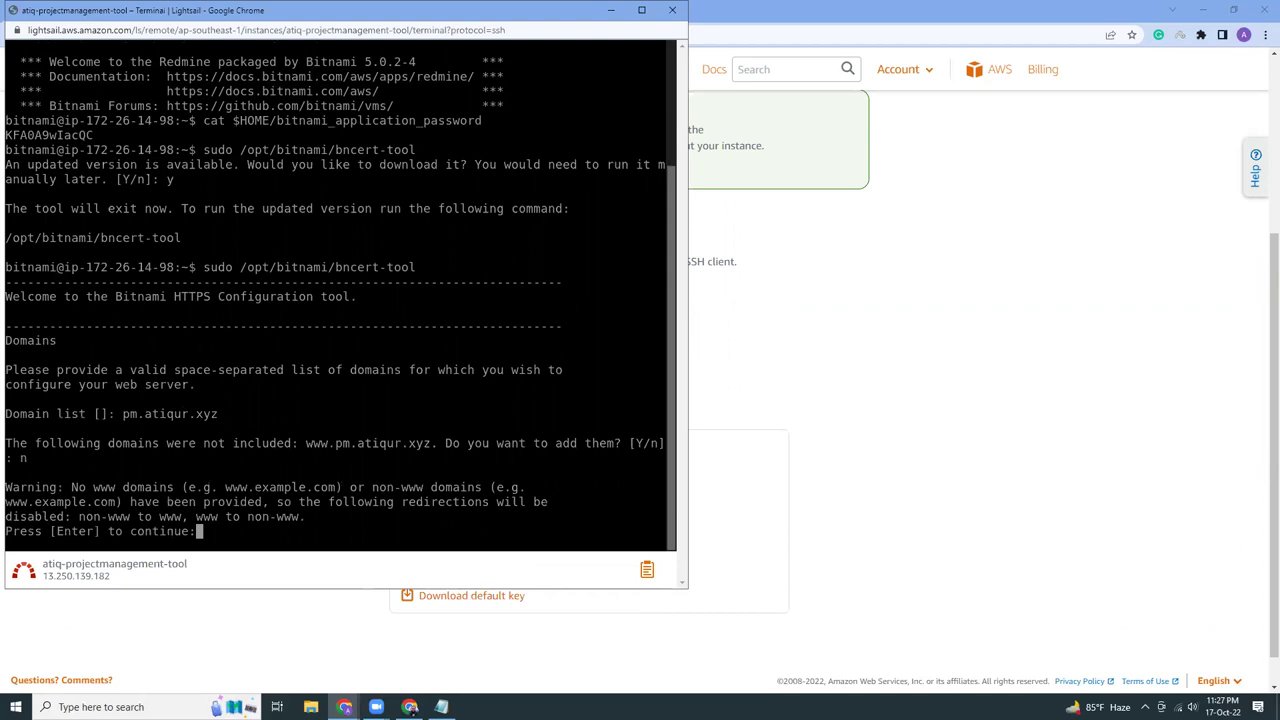
{"action": "key", "text": "Return"}
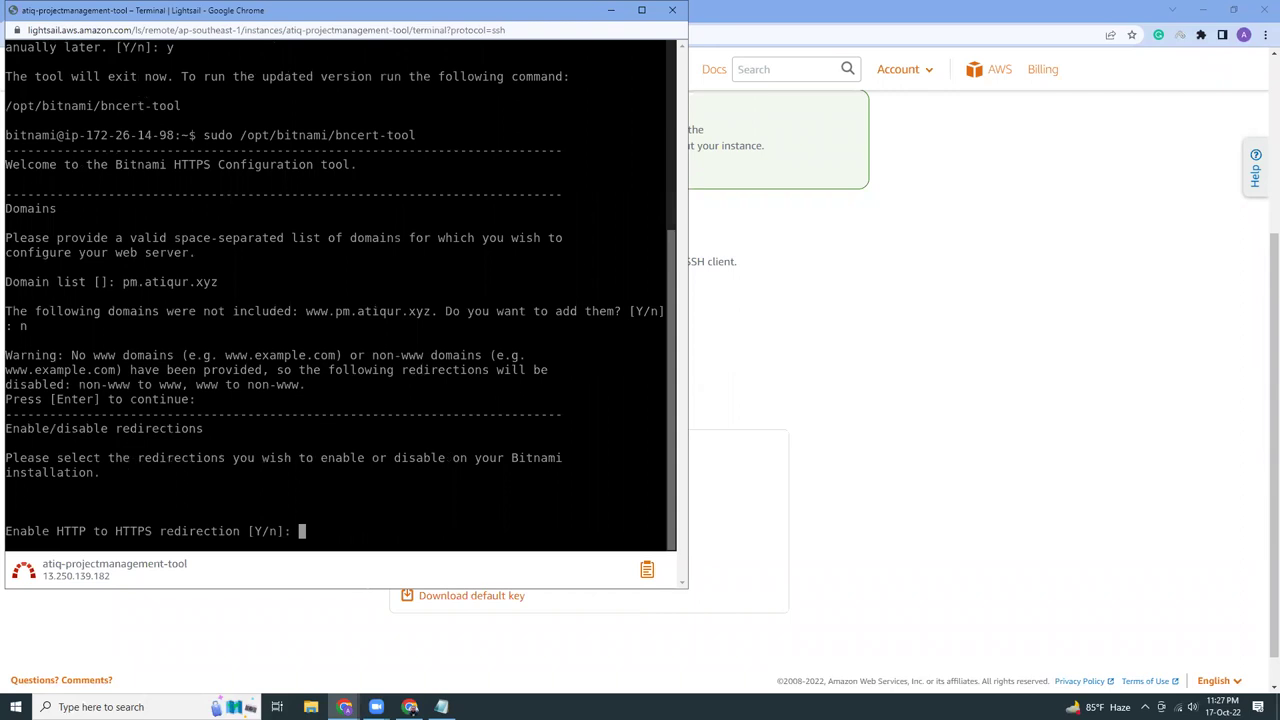
{"action": "type", "text": "n"}
{"action": "key", "text": "Return"}
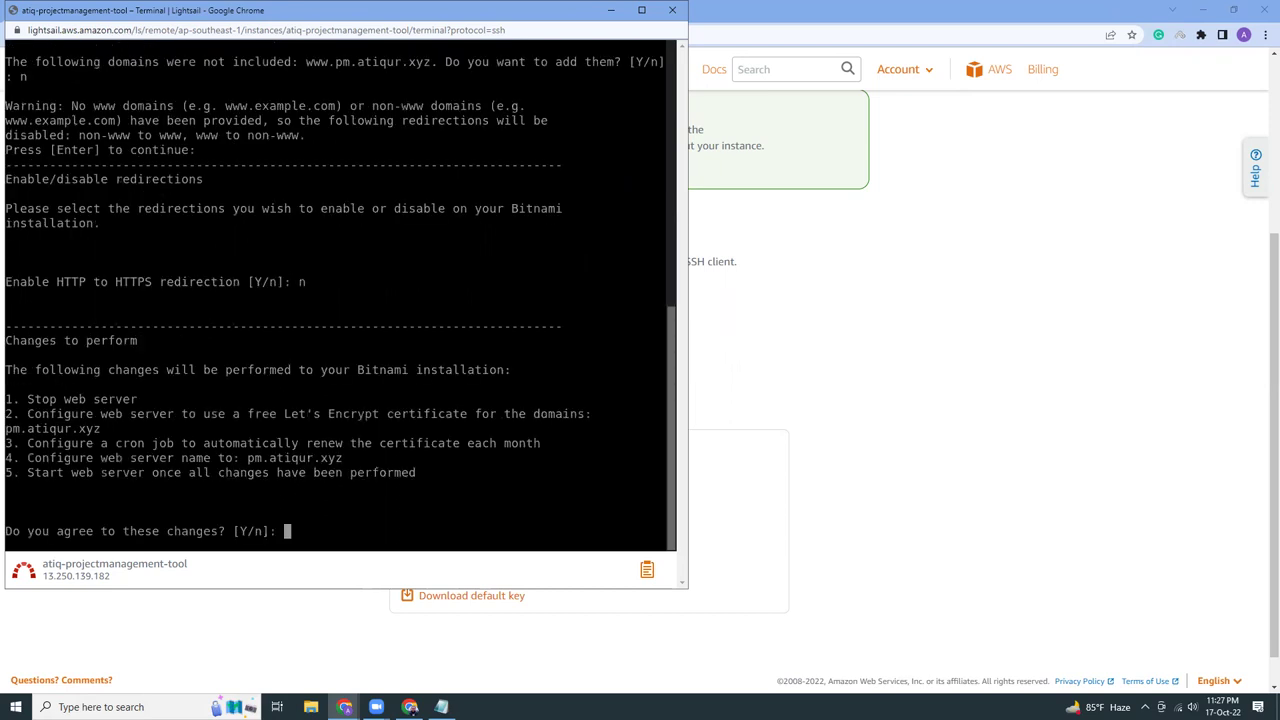
{"action": "type", "text": "y"}
{"action": "key", "text": "Return"}
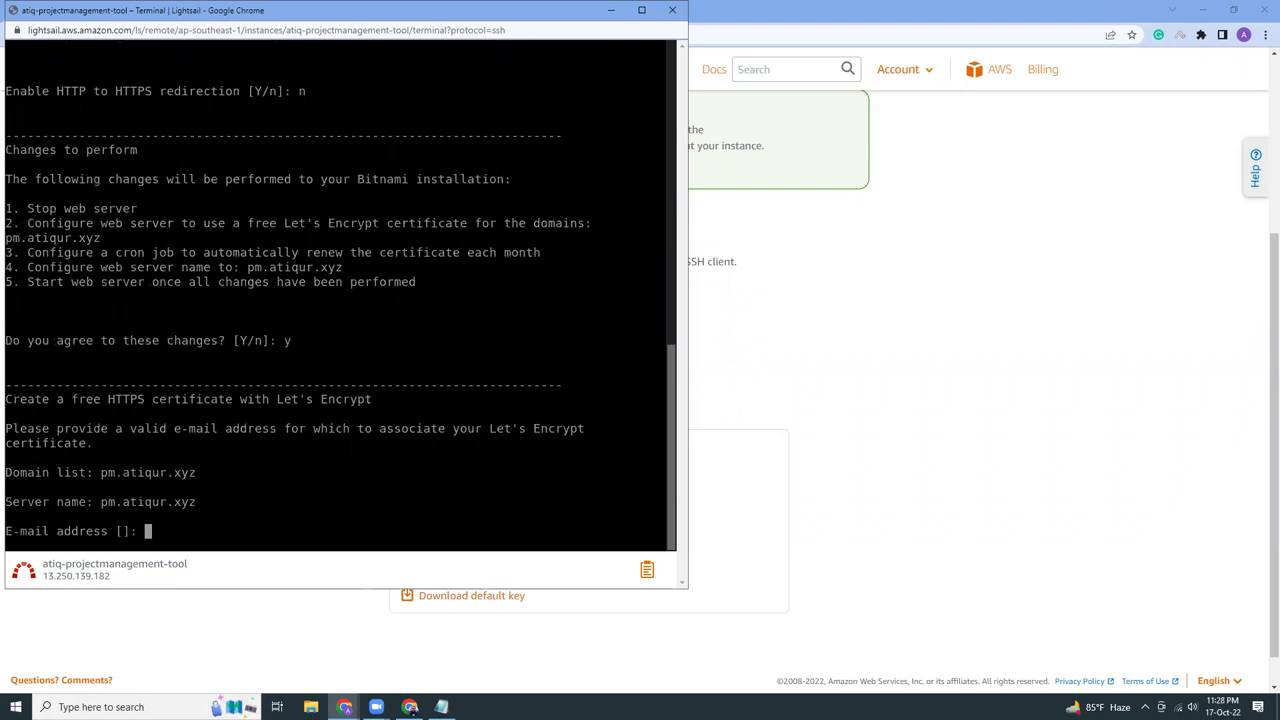
Provide the contact e-mail and accept the Let's Encrypt Subscriber Agreement to finish setup
{"action": "key", "text": "Return"}
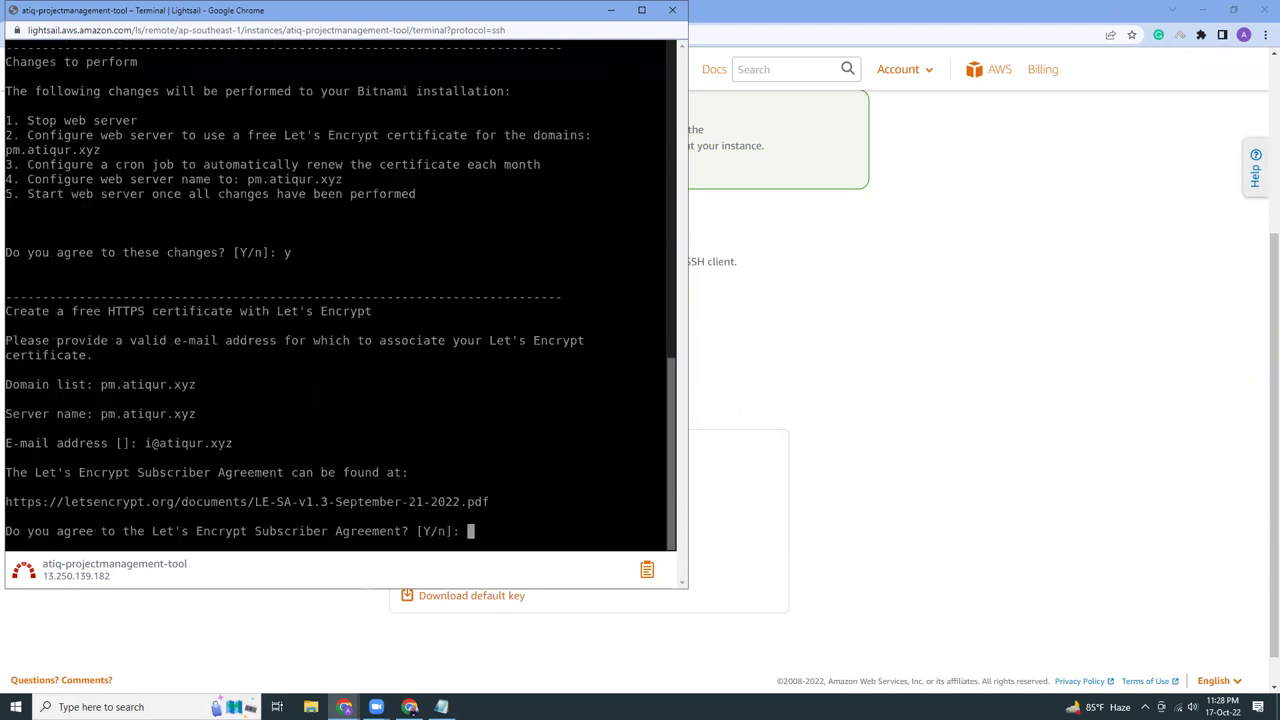
{"action": "type", "text": "y"}
{"action": "key", "text": "Return"}
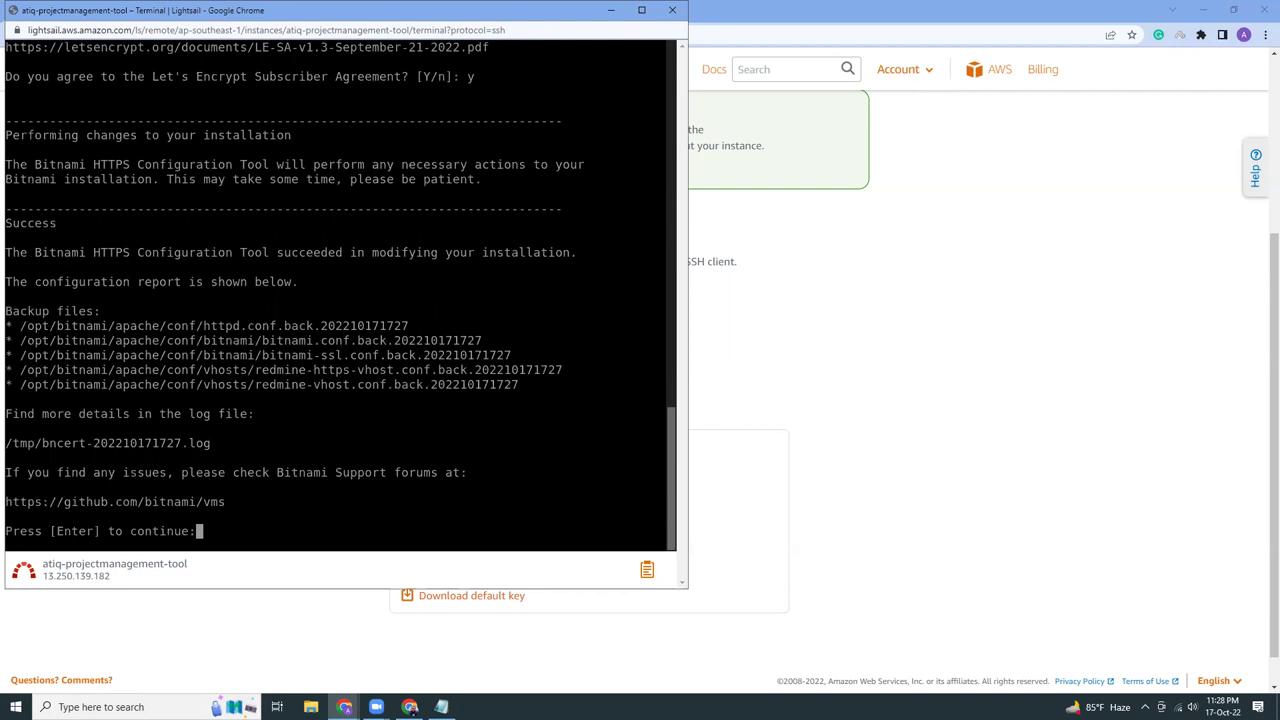
{"action": "key", "text": "Return"}
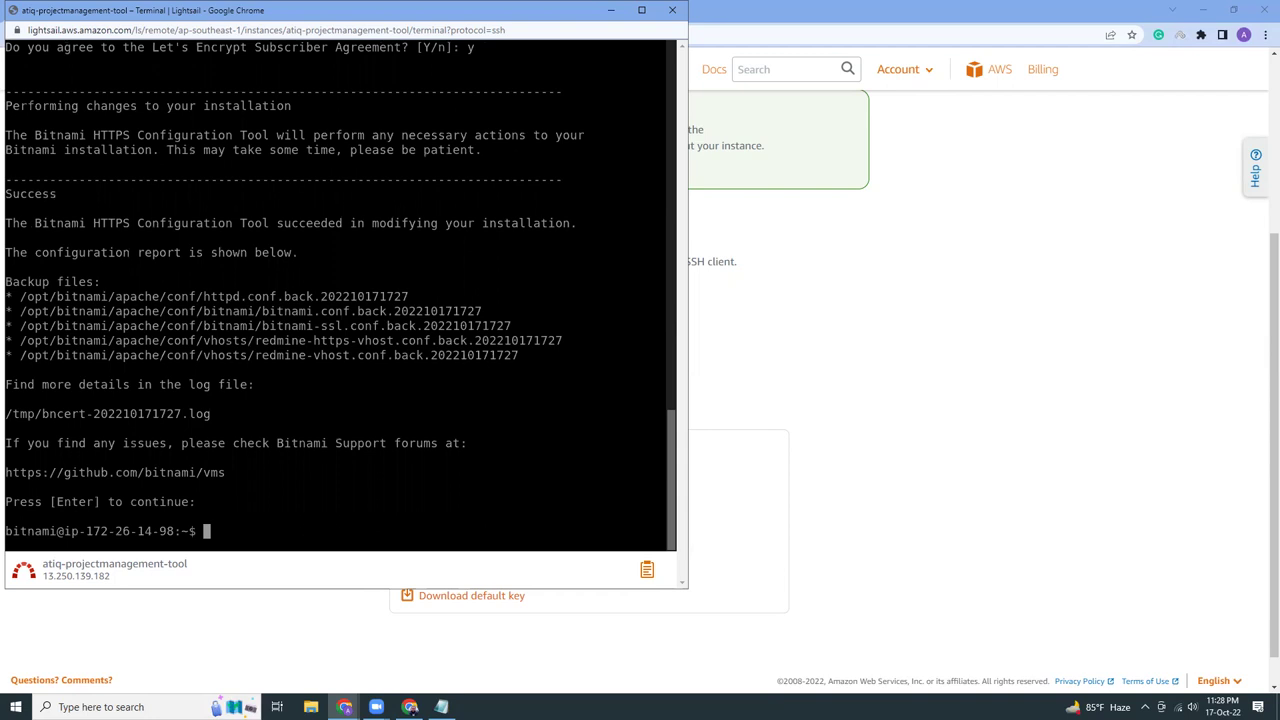
{"action": "left_click", "coordinate": [866, 357]}
{"action": "left_click", "coordinate": [380, 12]}
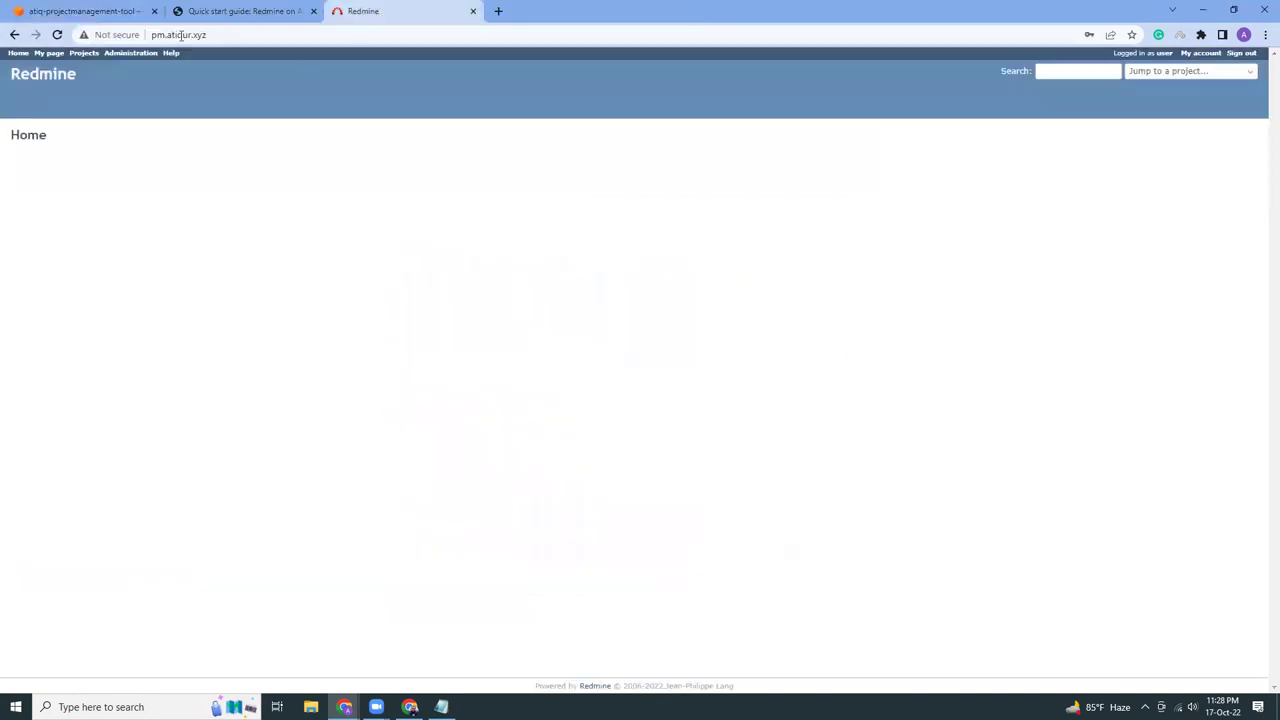
{"action": "left_click", "coordinate": [154, 36]}
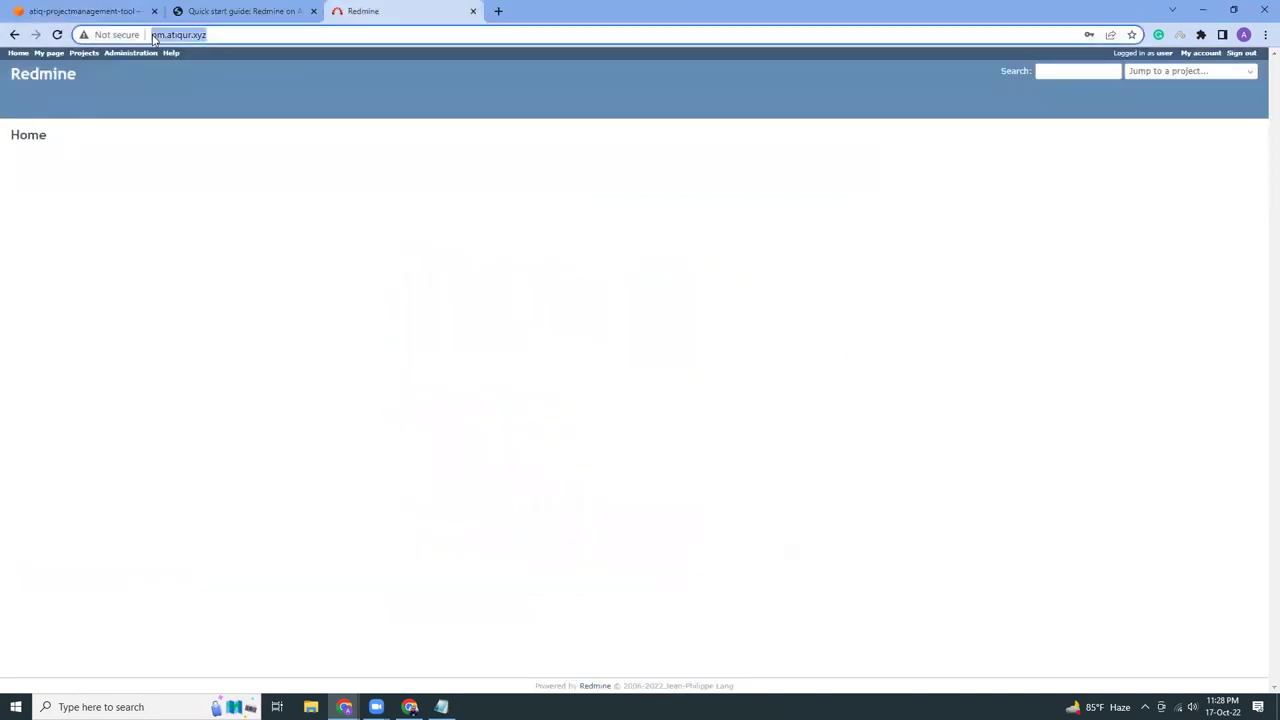
{"action": "key", "text": "Return"}
{"action": "type", "text": "https://"}
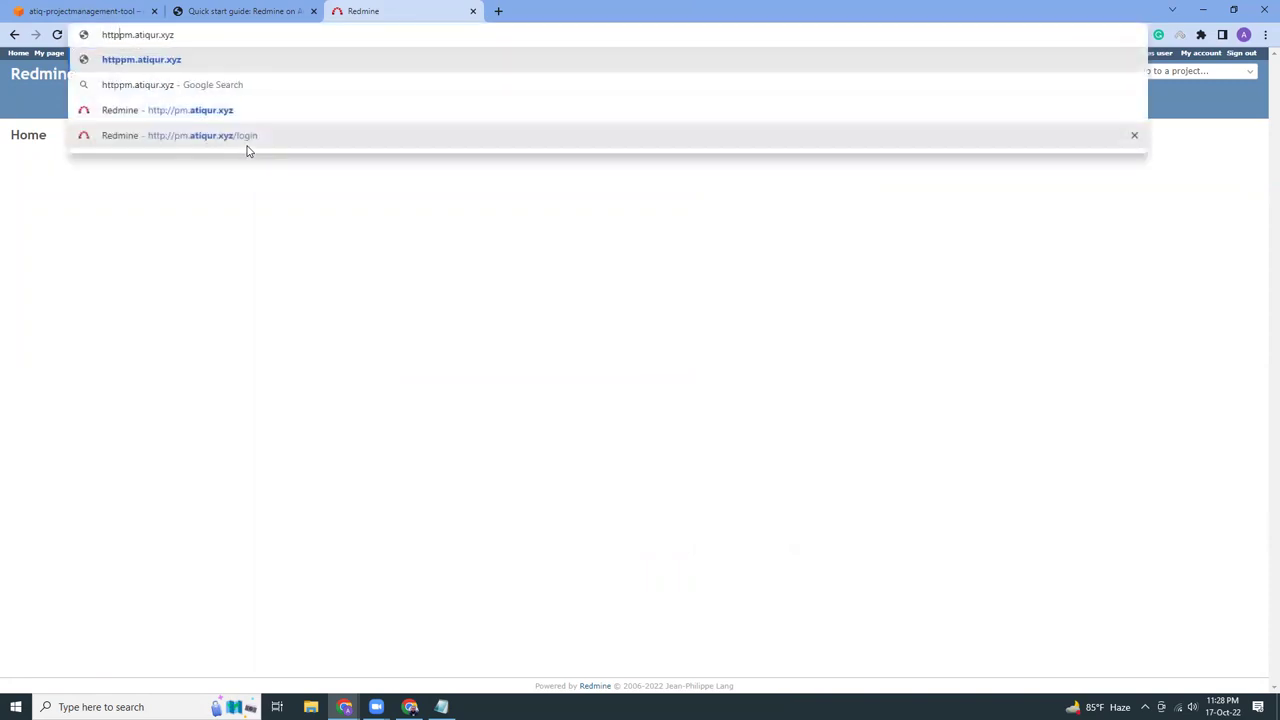
{"action": "key", "text": "Return"}
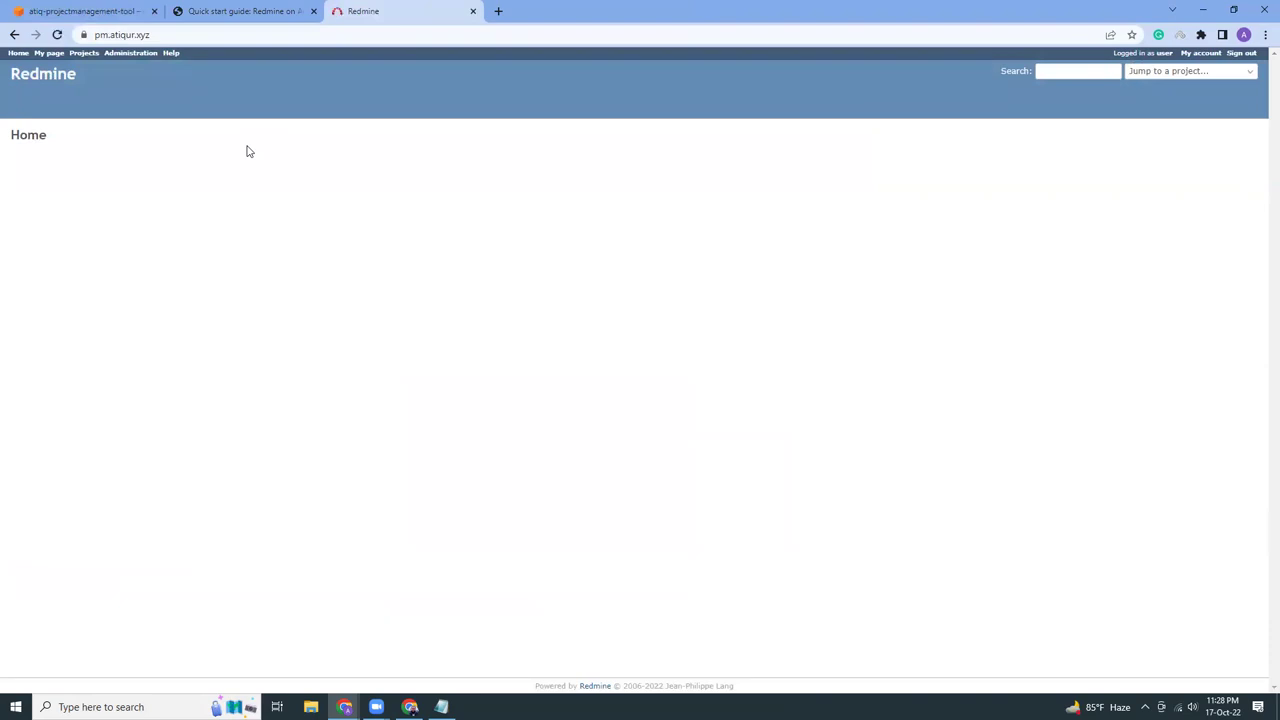
{"action": "left_click", "coordinate": [1195, 52]}
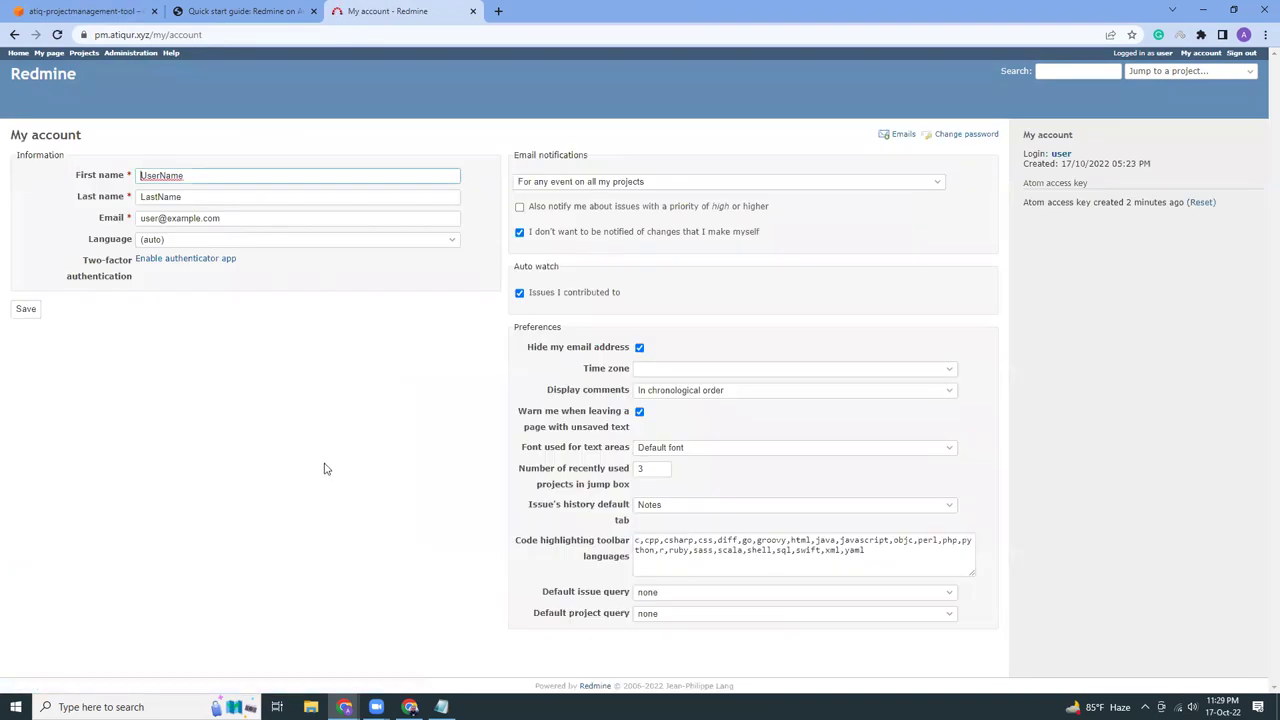
Add a new Redmine project named 'aws tips' from the Projects page
{"action": "left_click", "coordinate": [85, 55]}
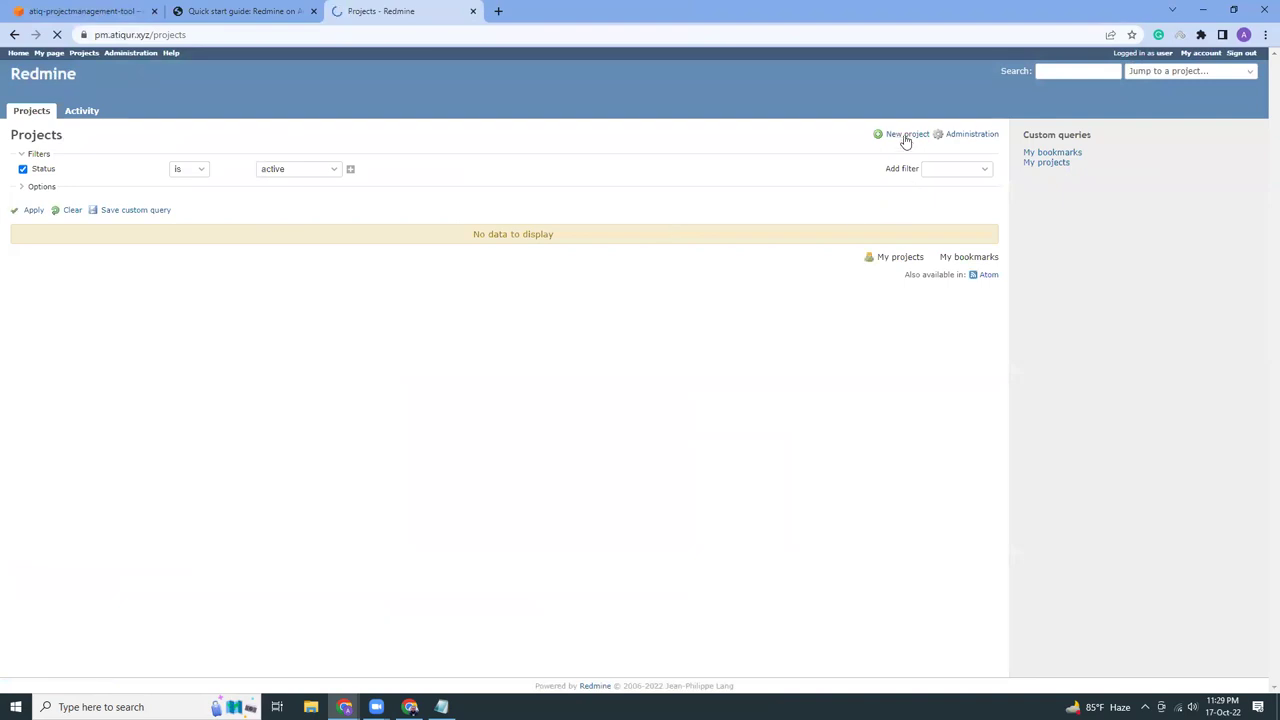
{"action": "left_click", "coordinate": [905, 134]}
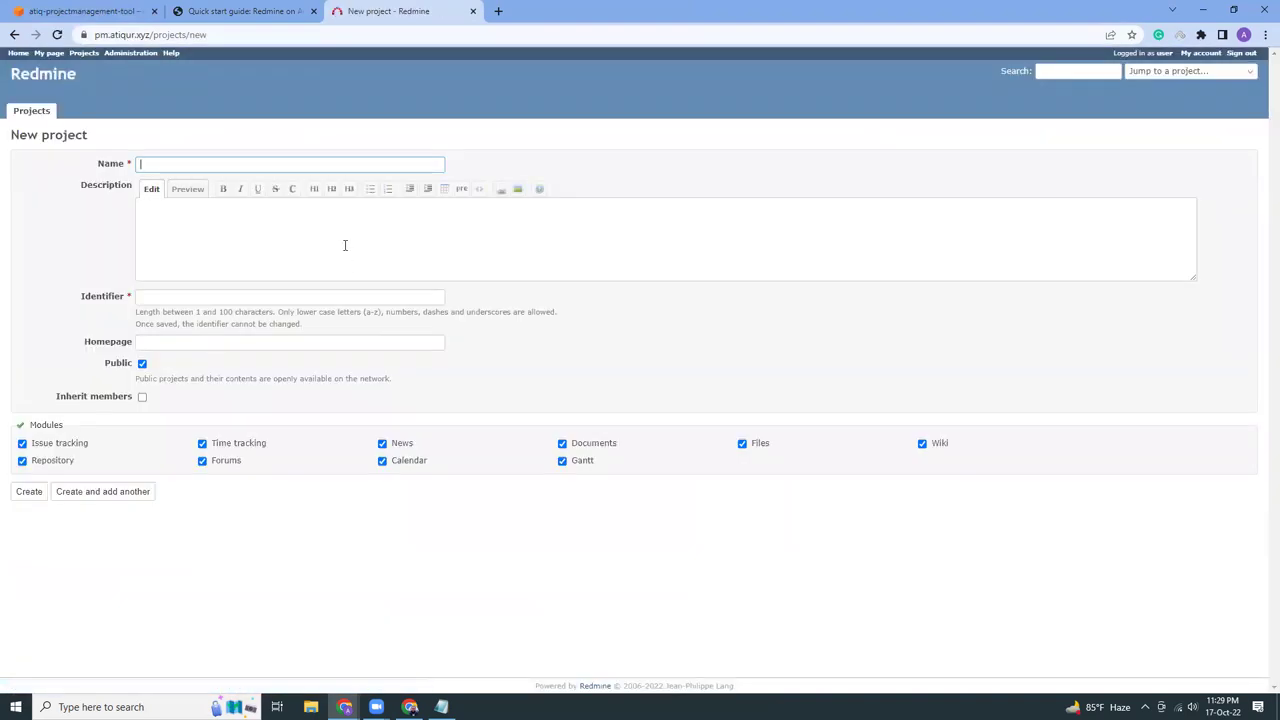
{"action": "type", "text": "aw"}
{"action": "type", "text": "s"}
{"action": "type", "text": " content"}
{"action": "key", "text": "BackSpace"}
{"action": "key", "text": "BackSpace"}
{"action": "key", "text": "BackSpace"}
{"action": "key", "text": "BackSpace"}
{"action": "type", "text": "tips"}
{"action": "left_click", "coordinate": [30, 491]}
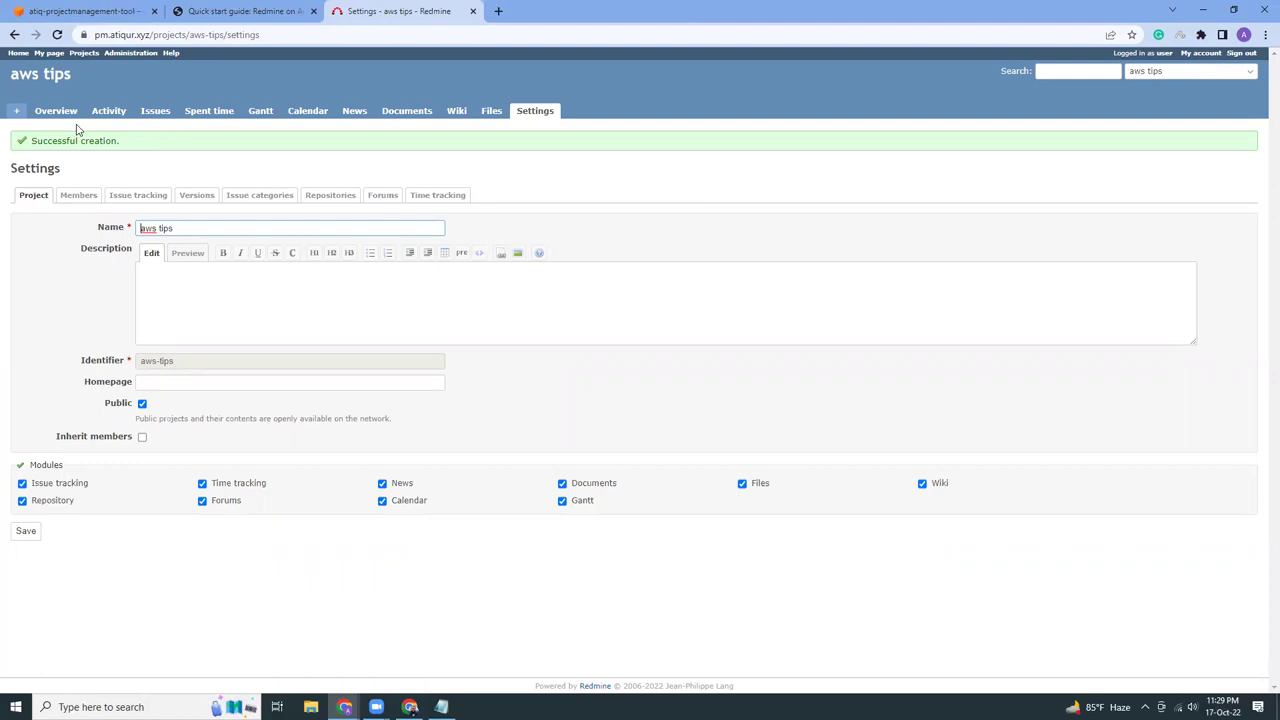
Create the bug 'setup a wordpress blog' in aws tips
{"action": "left_click", "coordinate": [150, 113]}
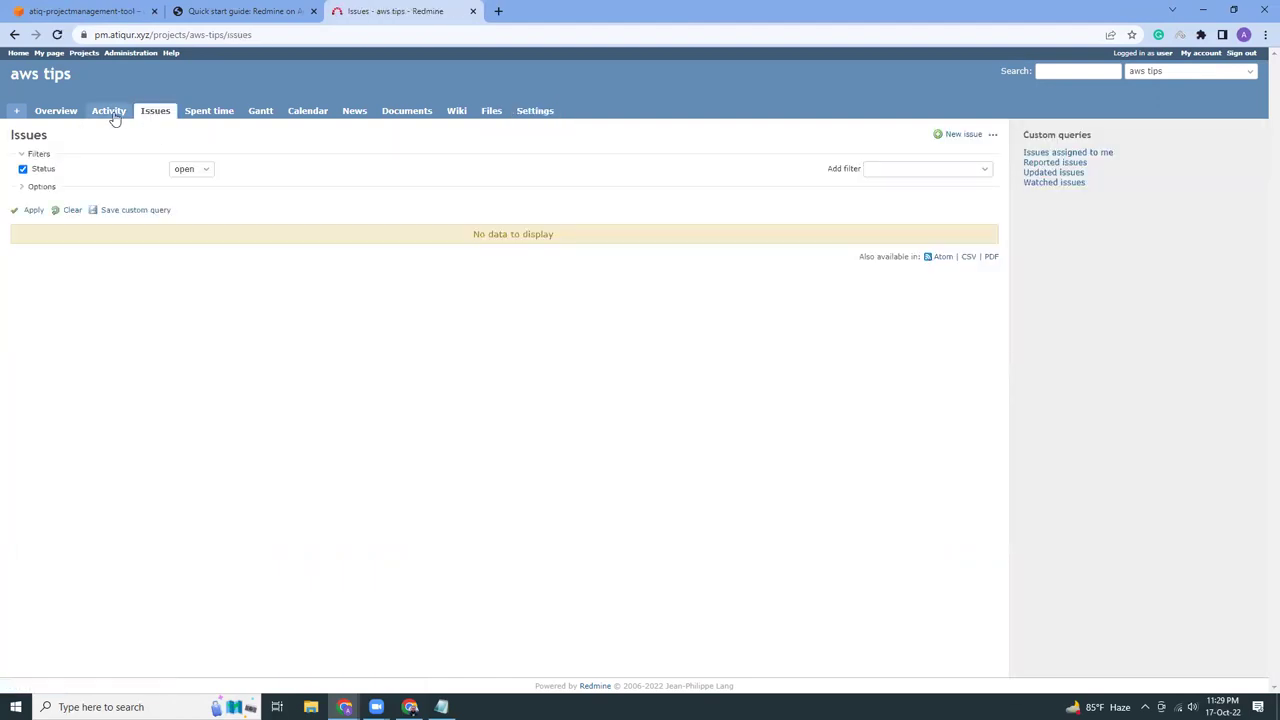
{"action": "left_click", "coordinate": [955, 136]}
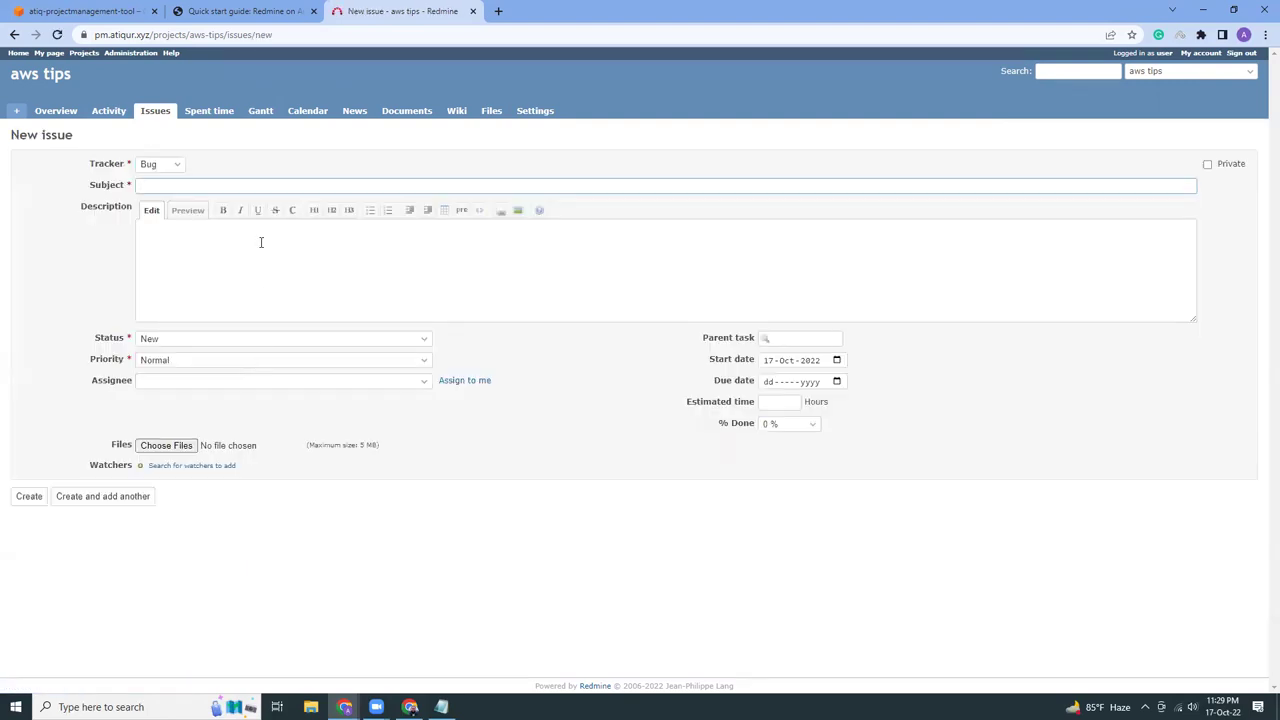
{"action": "type", "text": "setup a wordpress blog"}
{"action": "left_click", "coordinate": [22, 497]}
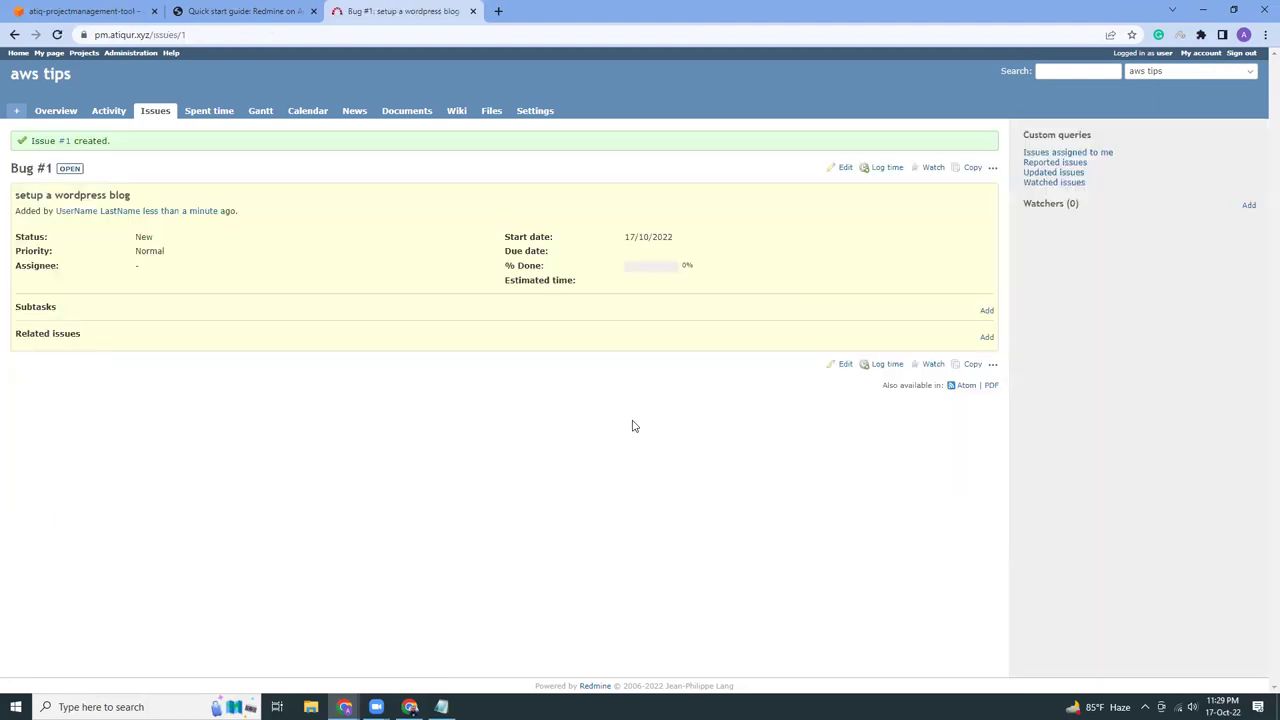
Create the bug 'login not working' assigned to yourself (<< me >>)
{"action": "left_click", "coordinate": [162, 117]}
{"action": "left_click", "coordinate": [963, 134]}
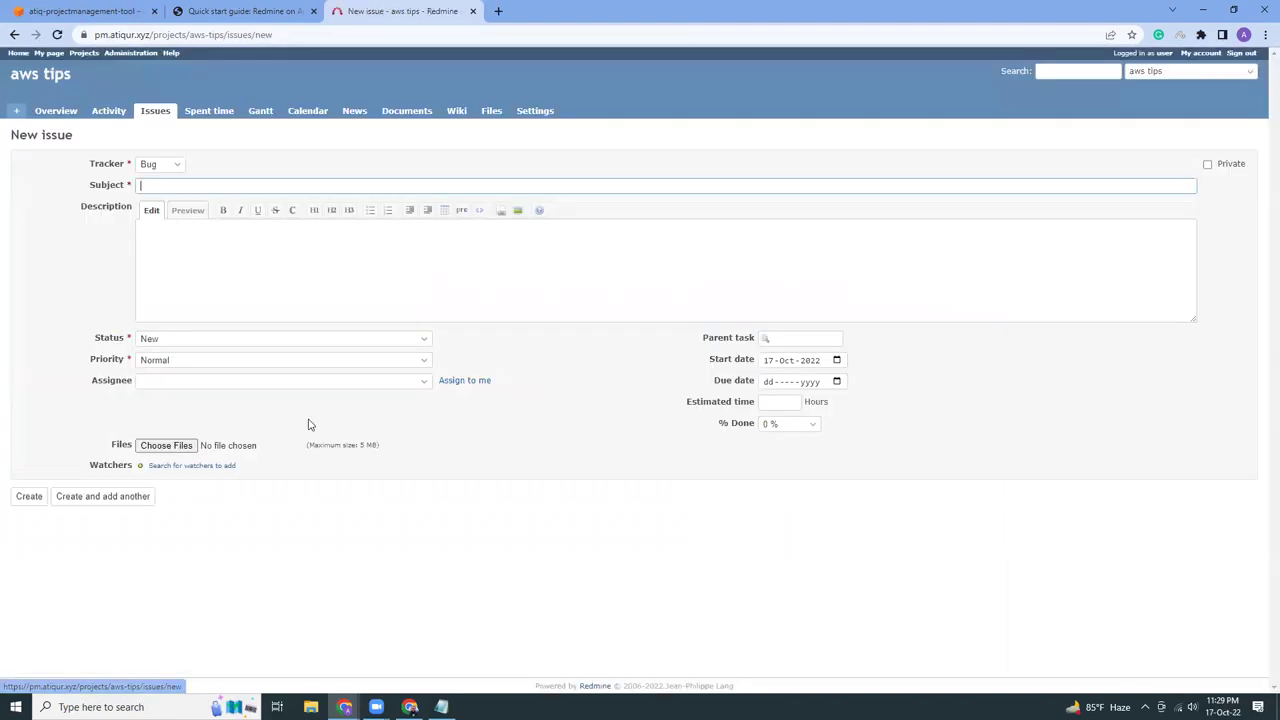
{"action": "left_click", "coordinate": [158, 166]}
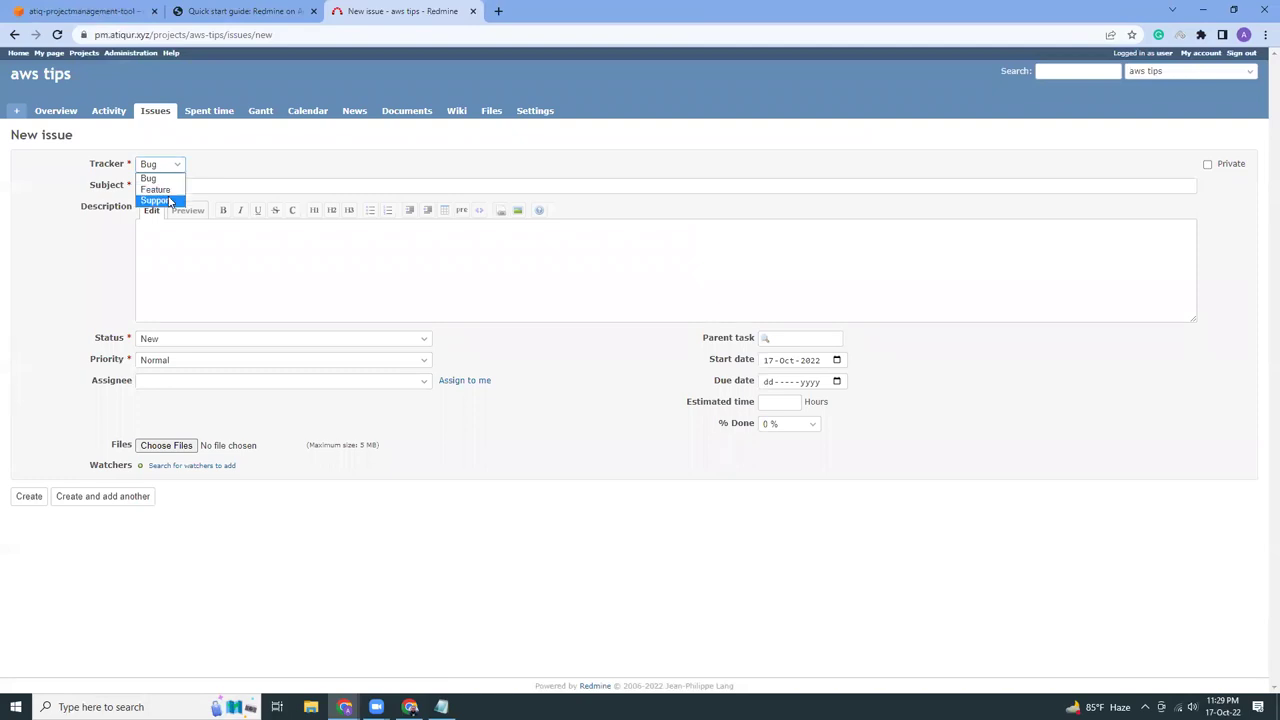
{"action": "left_click", "coordinate": [160, 178]}
{"action": "left_click", "coordinate": [214, 187]}
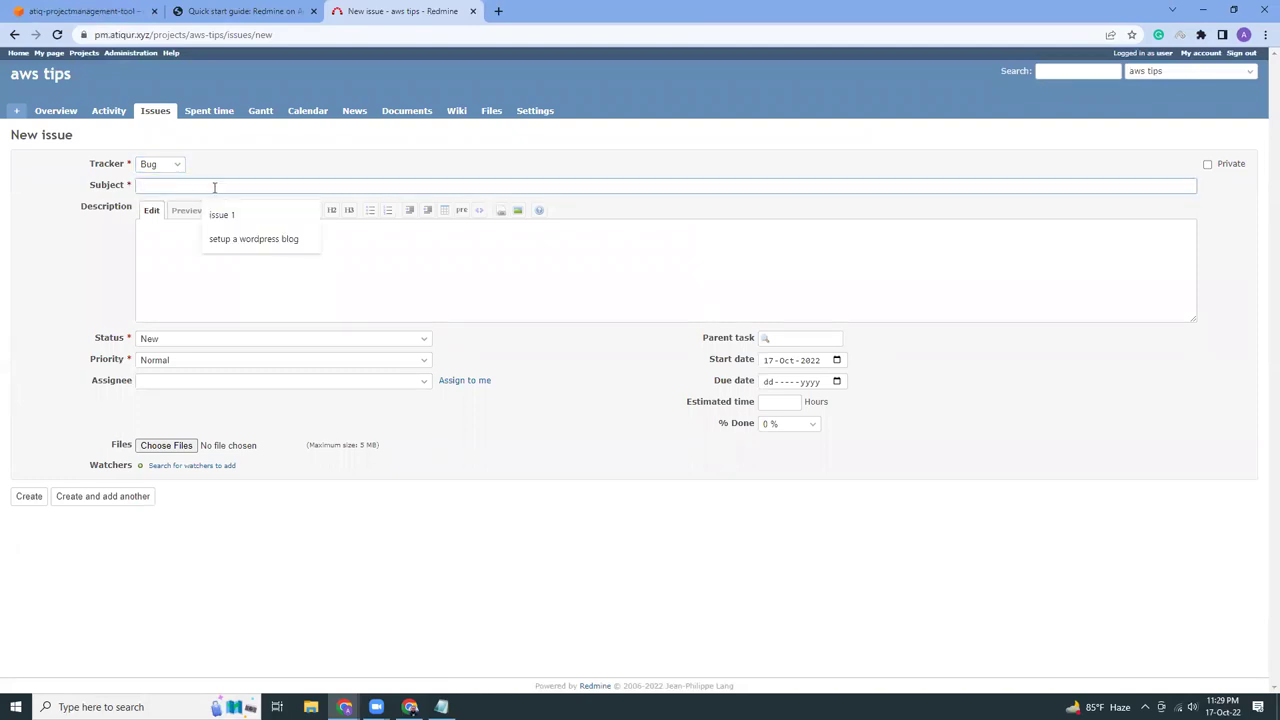
{"action": "type", "text": "login not working"}
{"action": "left_click", "coordinate": [190, 381]}
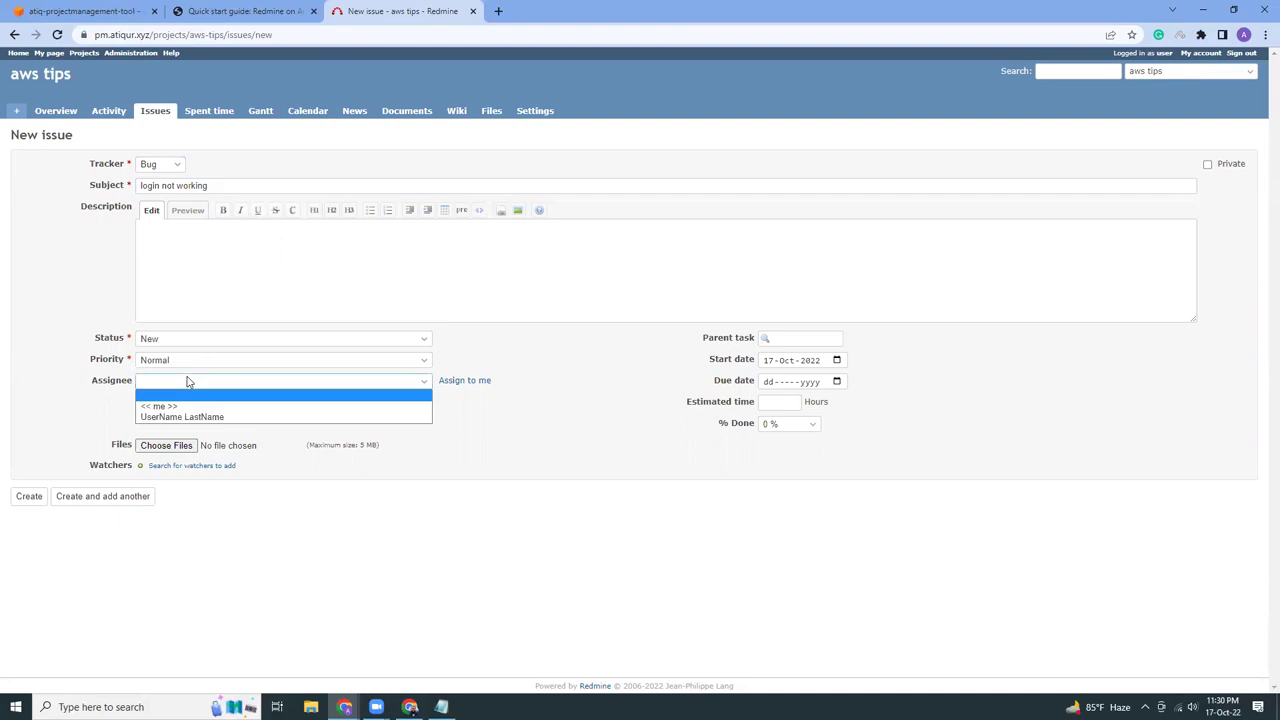
{"action": "left_click", "coordinate": [198, 420]}
{"action": "left_click", "coordinate": [208, 386]}
{"action": "left_click", "coordinate": [197, 403]}
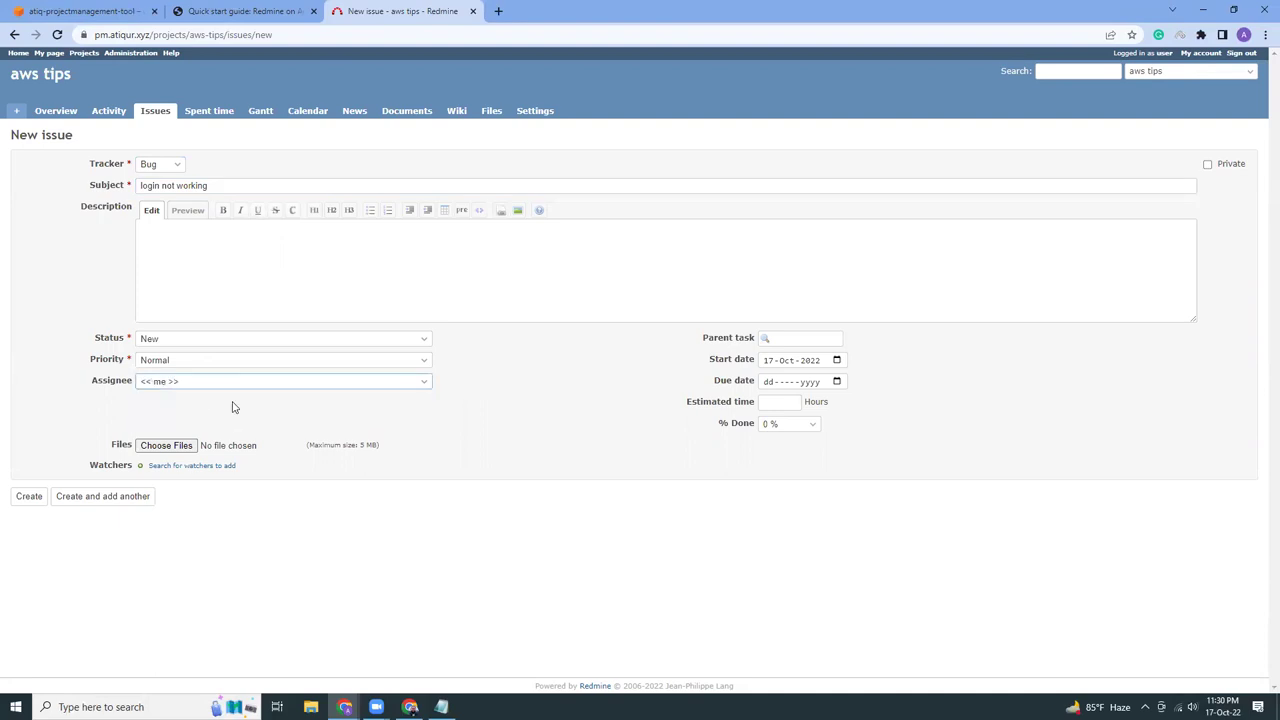
{"action": "left_click", "coordinate": [14, 500]}
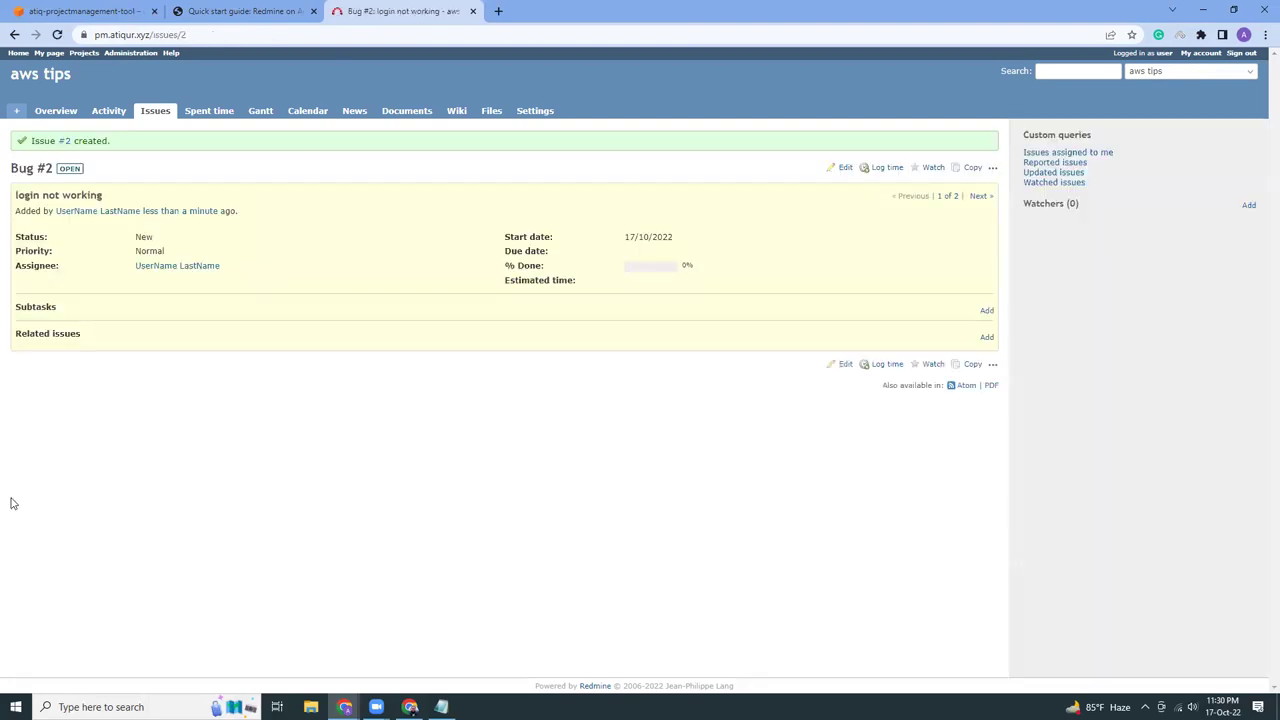
Open the aws tips Issues tab listing 'login not working' and 'setup a wordpress blog'
{"action": "left_click", "coordinate": [148, 114]}
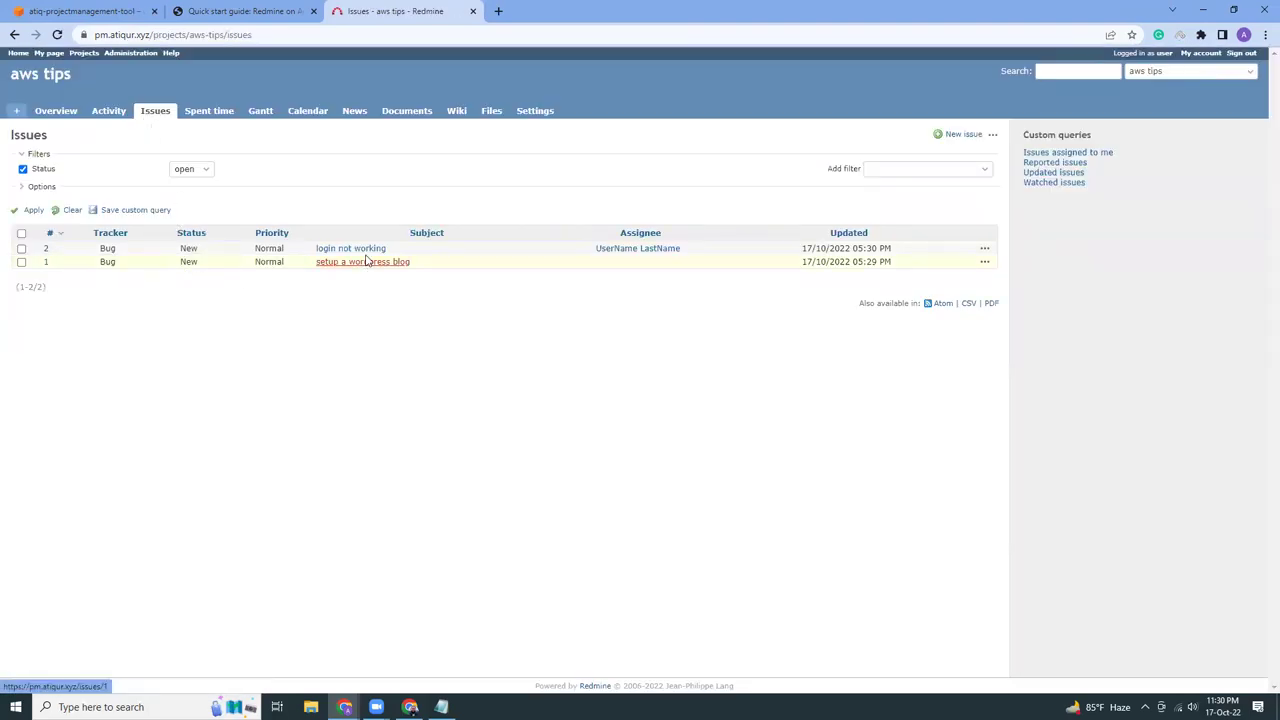